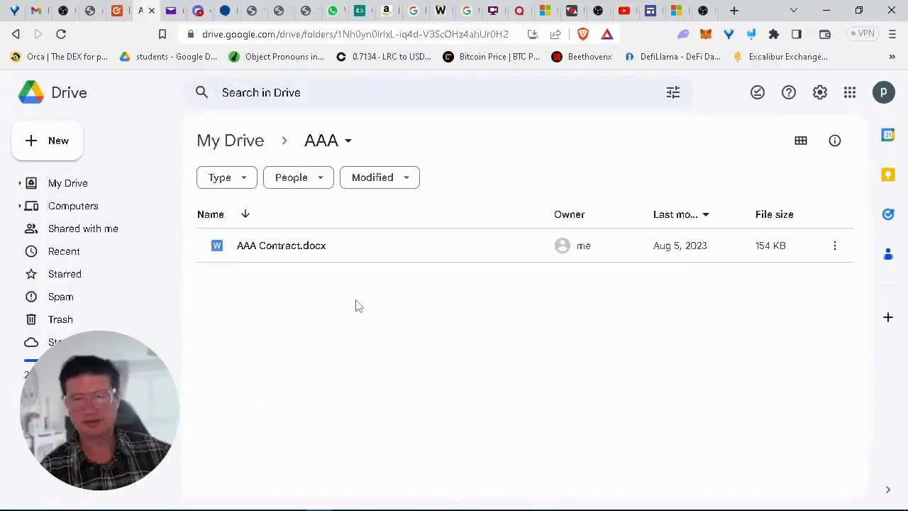
Step: Create a blank spreadsheet in the AAA folder and open Extensions > Add-ons > Get add-ons
right_click(357, 306)
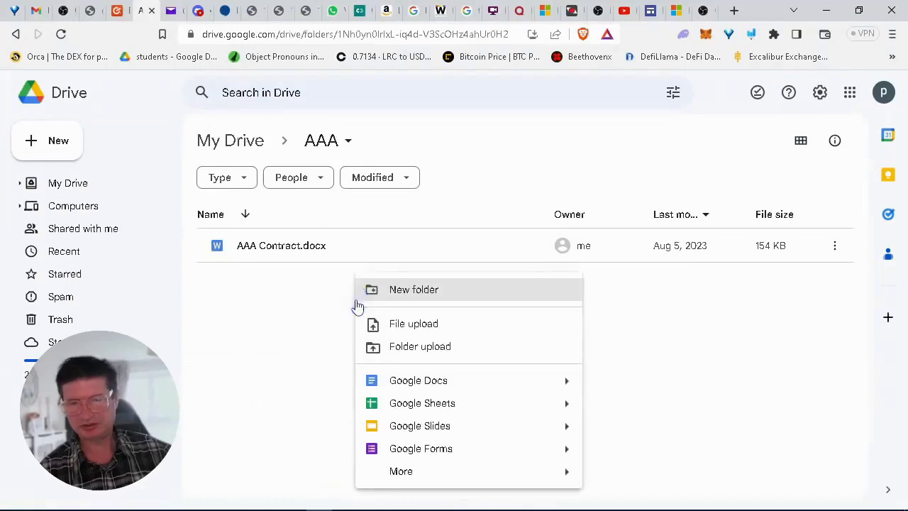
click(397, 407)
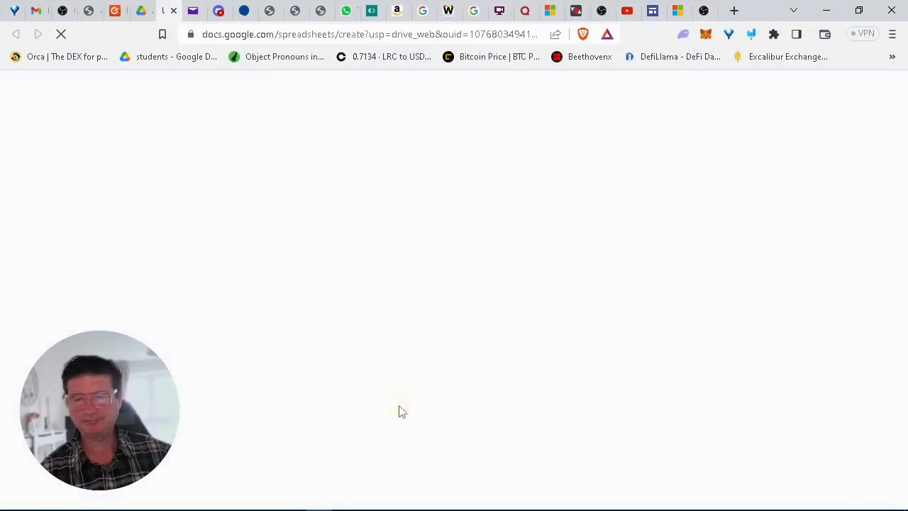
click(312, 105)
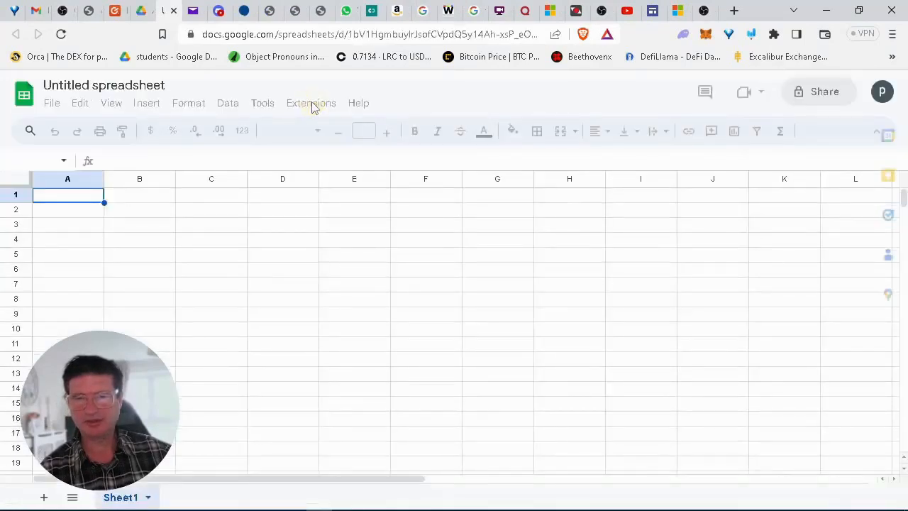
click(312, 105)
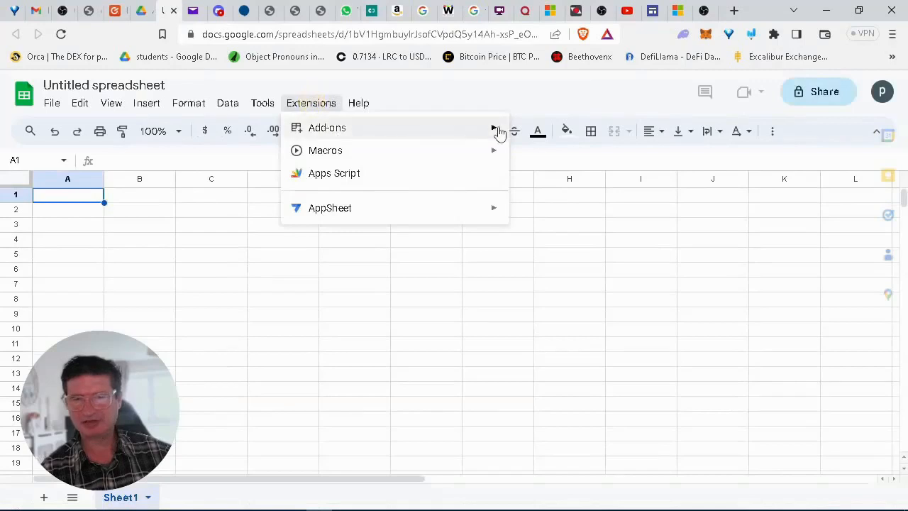
mouse_move(497, 134)
click(532, 133)
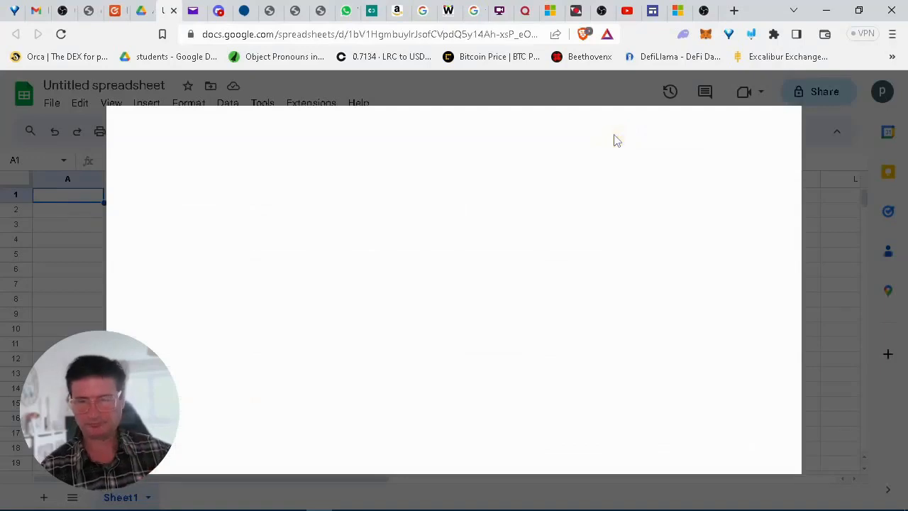
Step: Search the Marketplace for 'webhooks' and start installing Webhooks for Sheets
click(466, 122)
text(web)
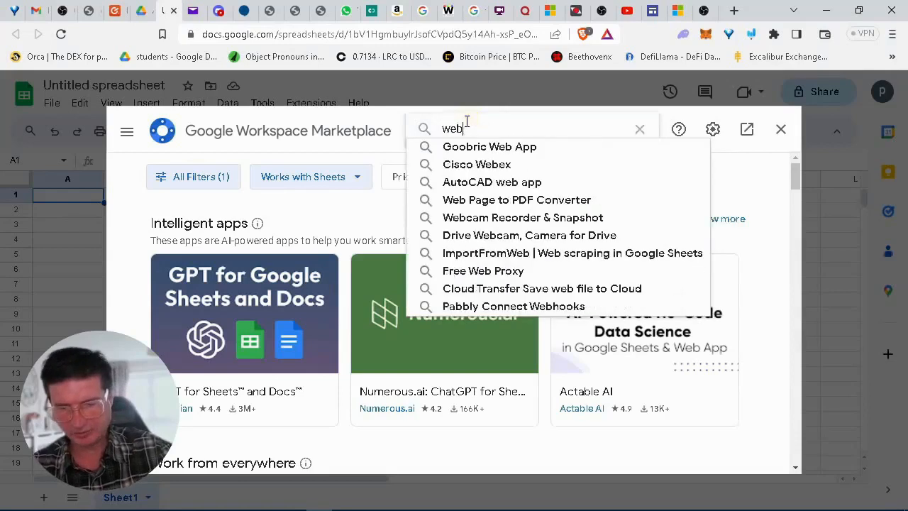
text(hooks)
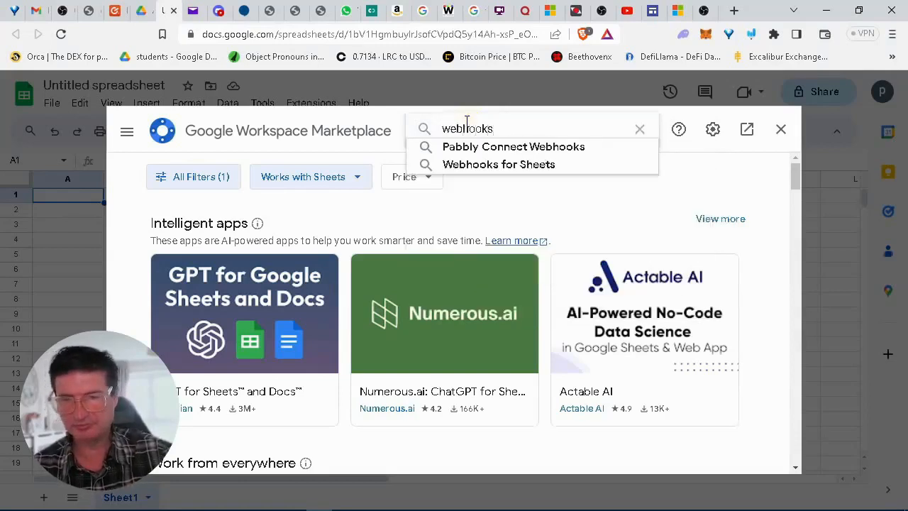
click(483, 169)
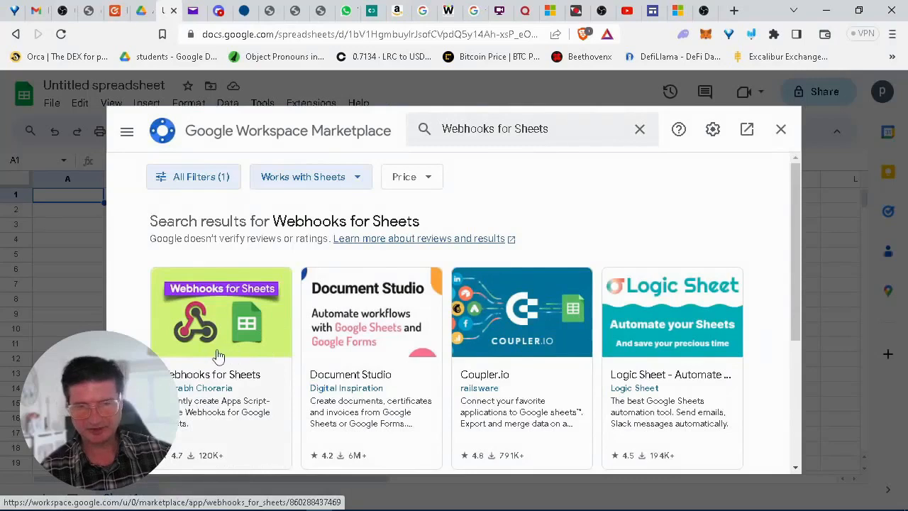
click(221, 355)
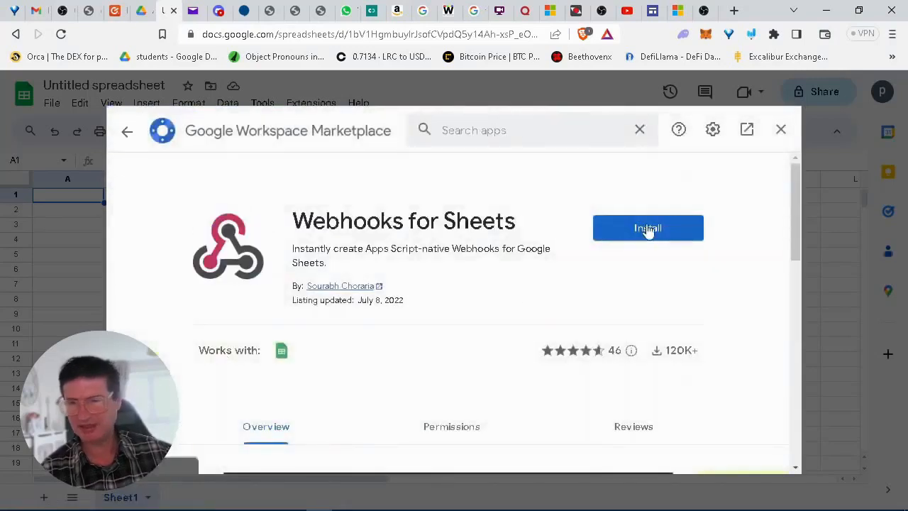
click(646, 228)
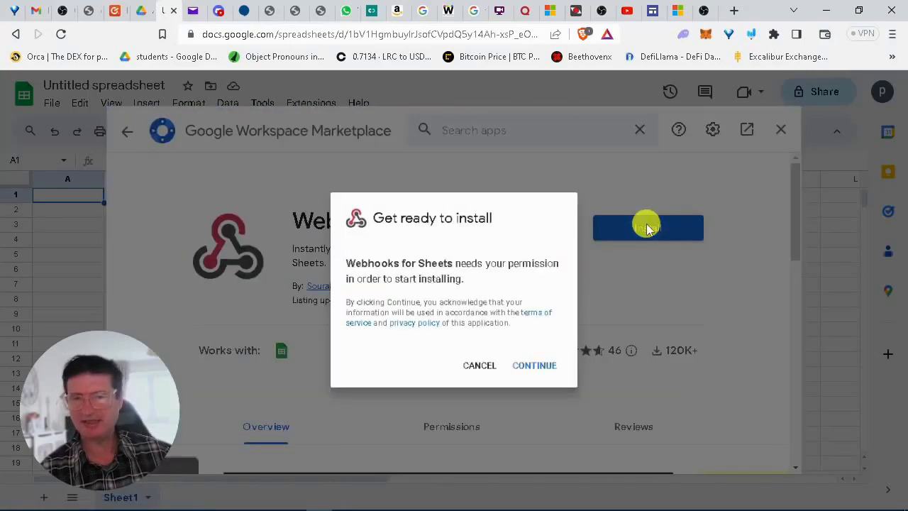
Step: Authorise Webhooks for Sheets with the Google account and allow its permissions to complete installation
click(560, 376)
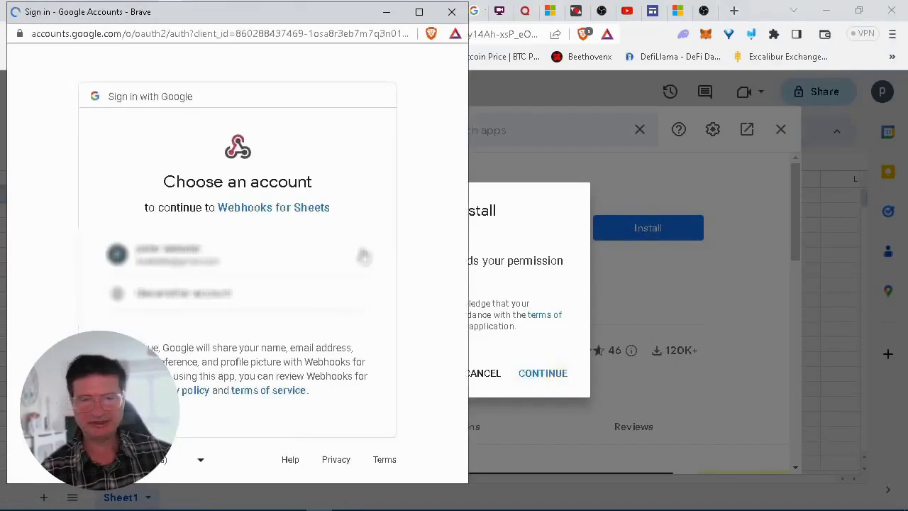
click(209, 259)
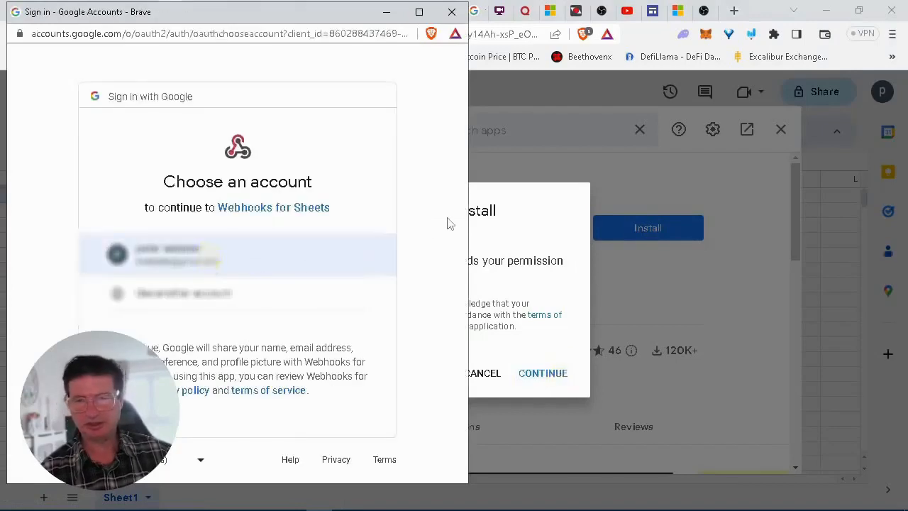
click(430, 349)
click(252, 246)
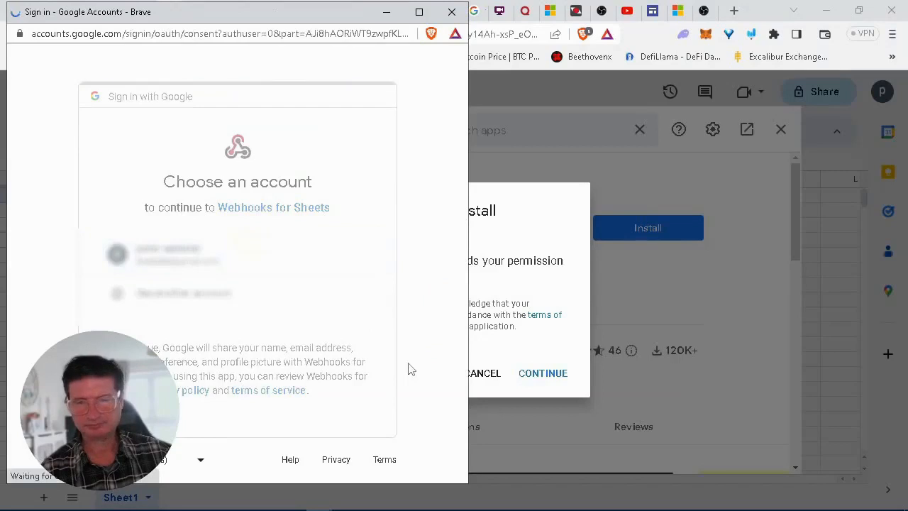
drag(460, 244, 457, 403)
click(298, 380)
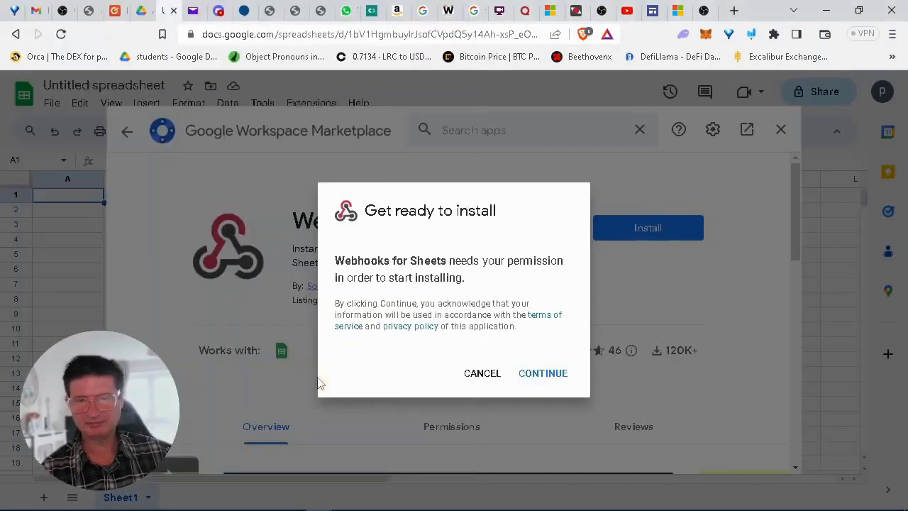
click(551, 378)
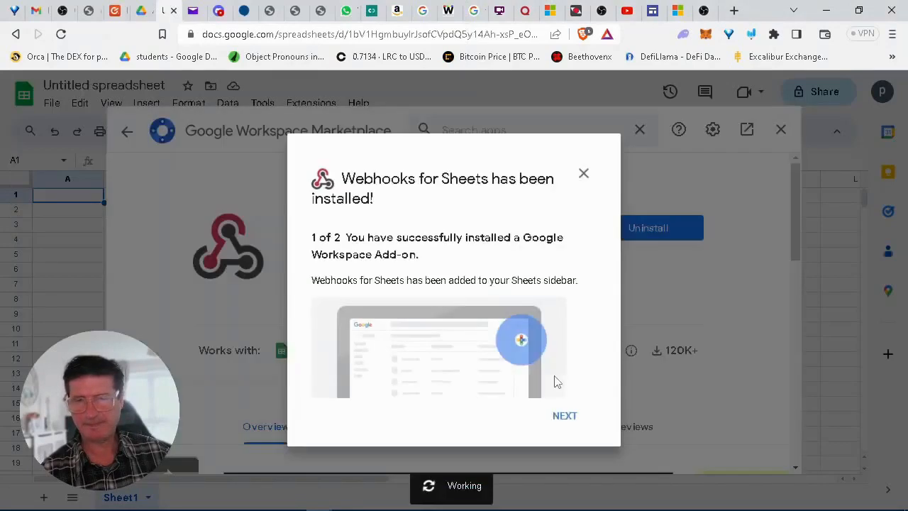
click(569, 419)
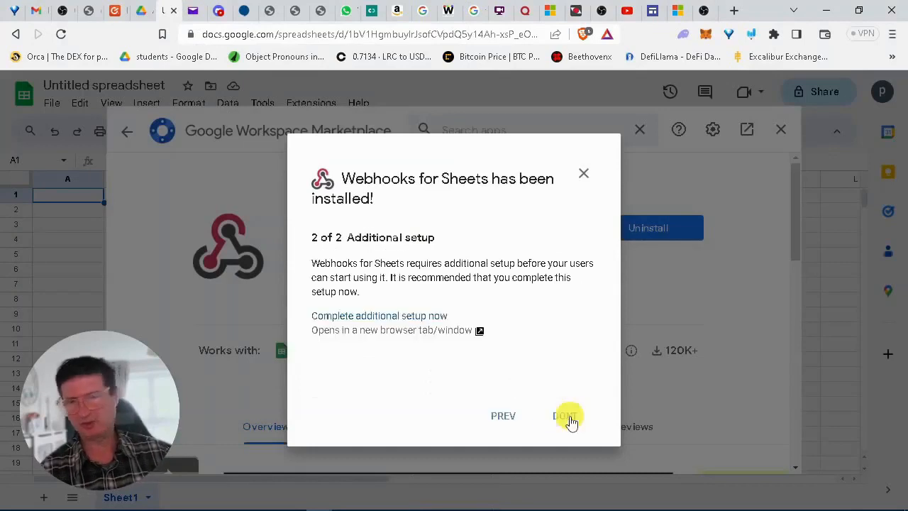
Step: Dismiss the installed dialog and close the Google Workspace Marketplace window
click(571, 420)
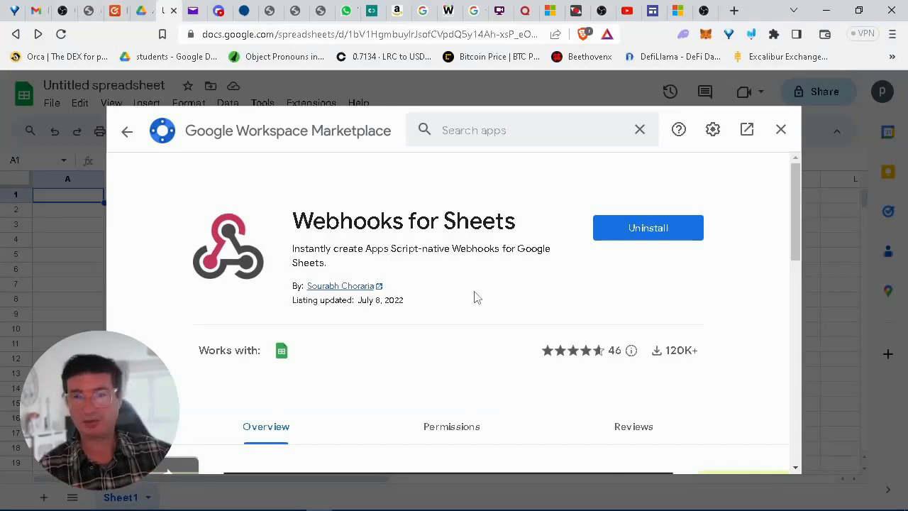
click(125, 132)
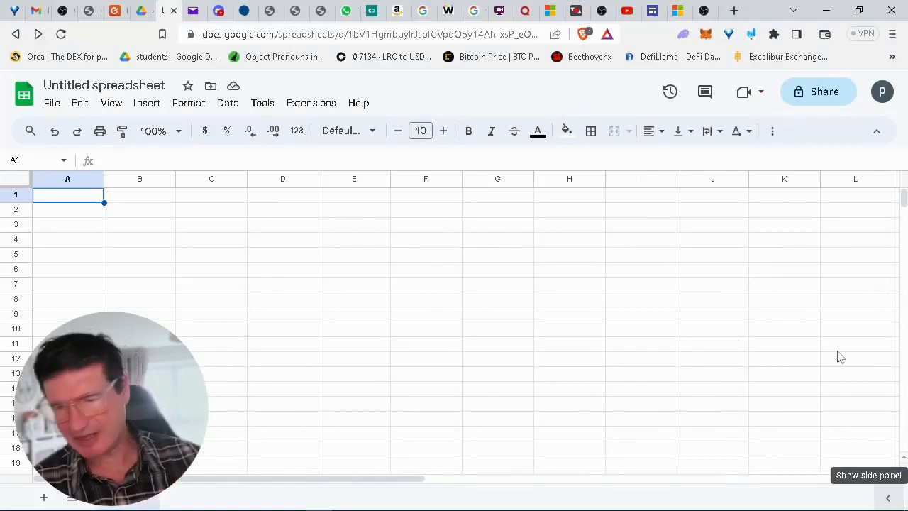
Step: Create a second blank Google Sheets spreadsheet from the AAA folder in Drive
click(888, 502)
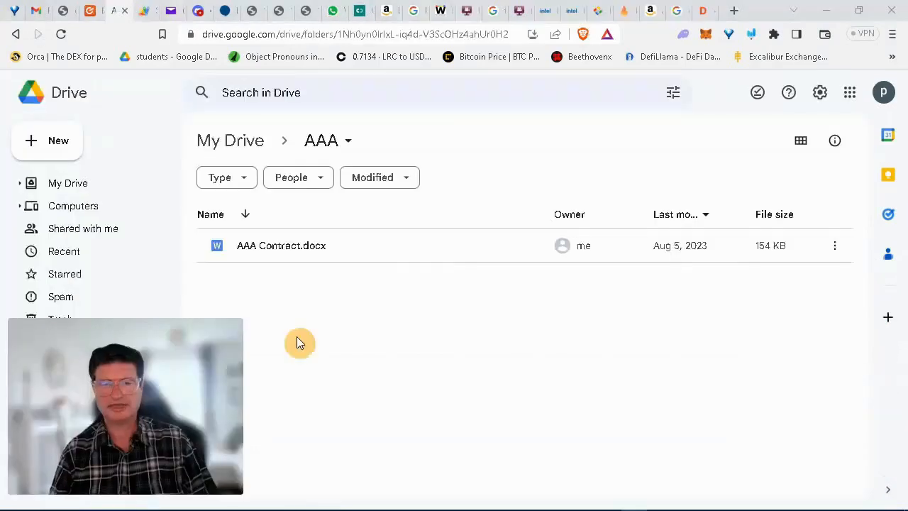
right_click(284, 287)
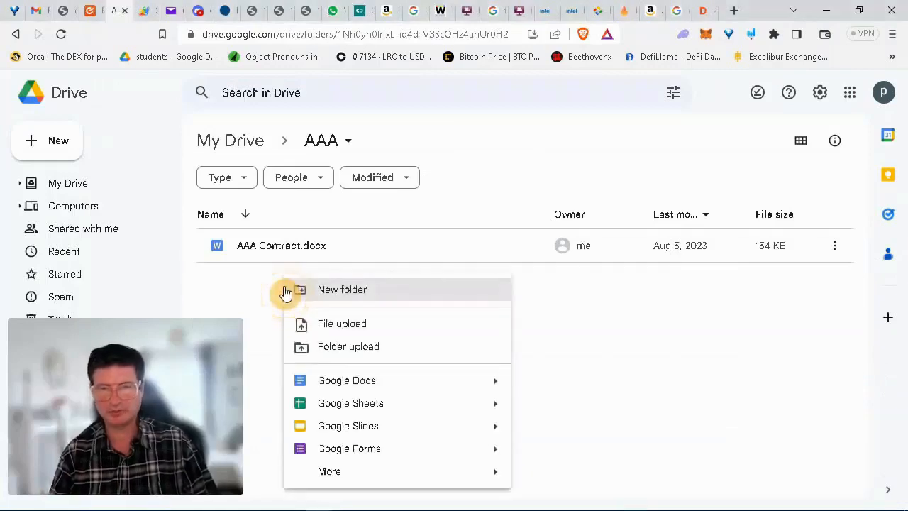
click(363, 403)
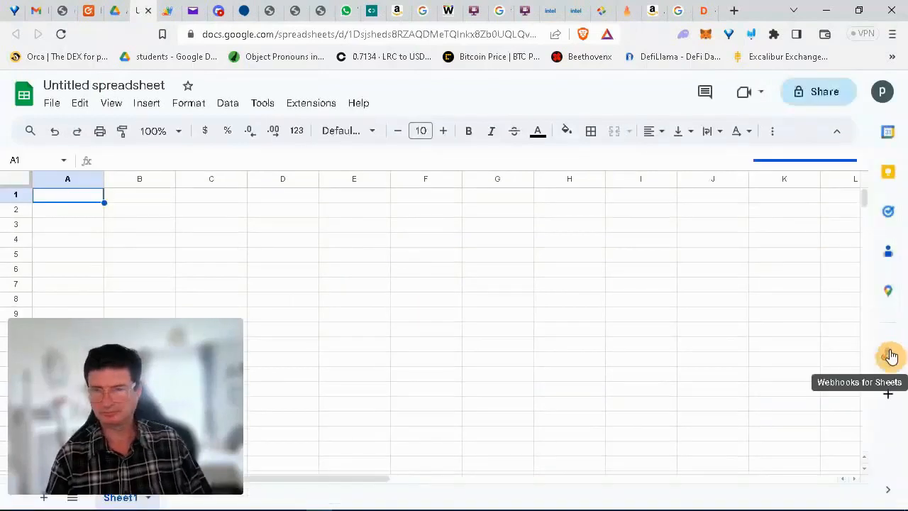
Step: Open the Webhooks for Sheets panel and enable the Google Apps Script API
click(890, 356)
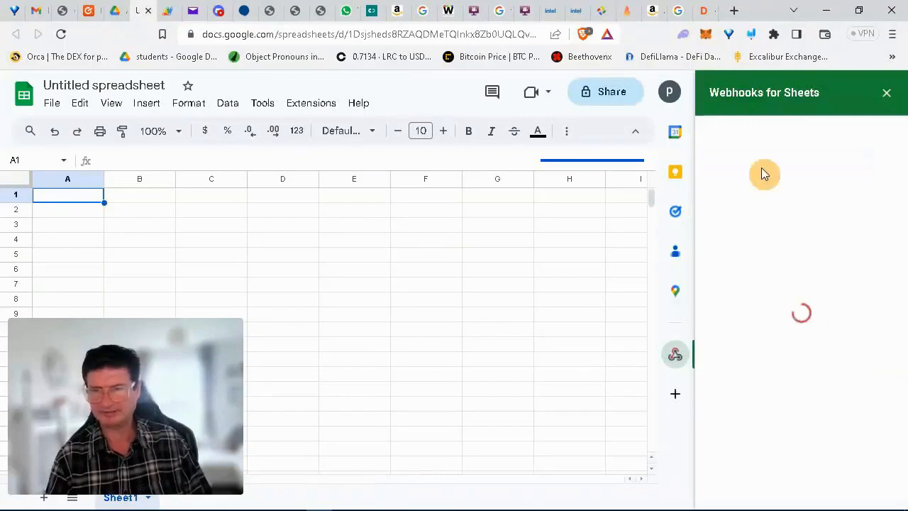
click(861, 265)
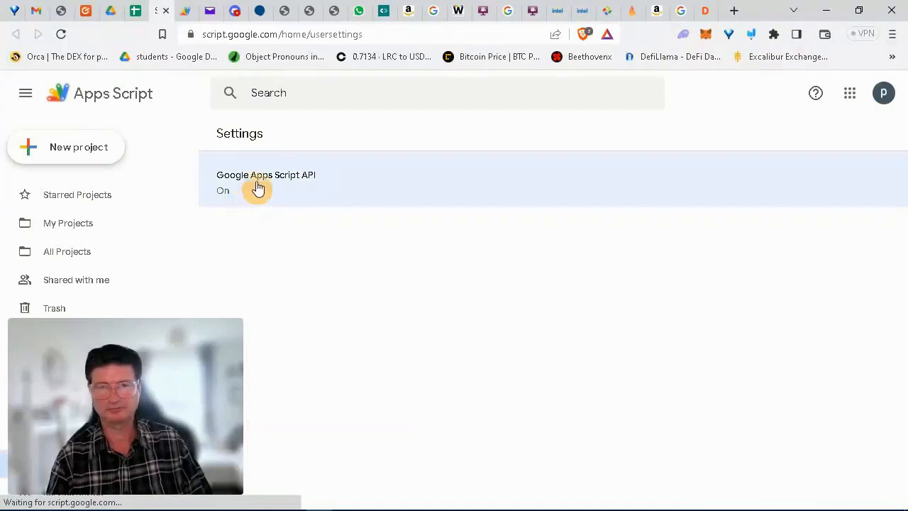
click(136, 15)
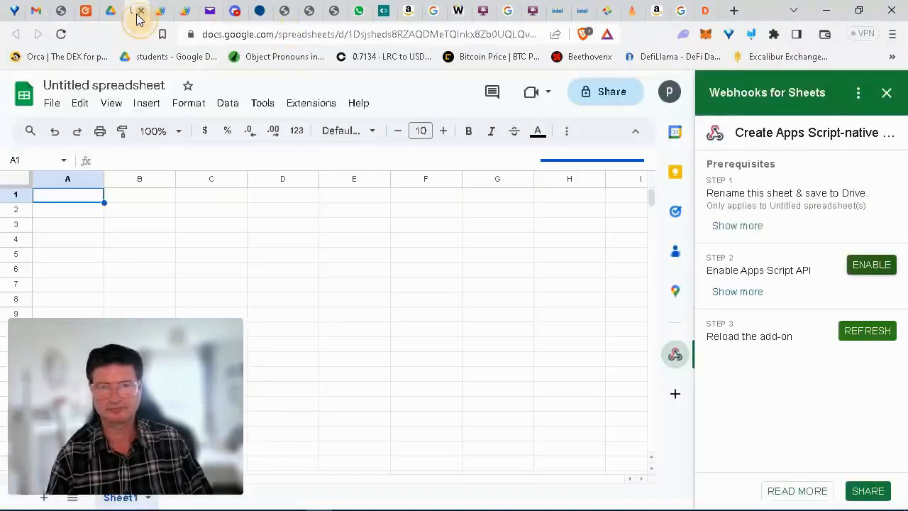
Step: Rename the spreadsheet to 'lead-gen-sheet' and refresh the Webhooks for Sheets sidebar
click(53, 104)
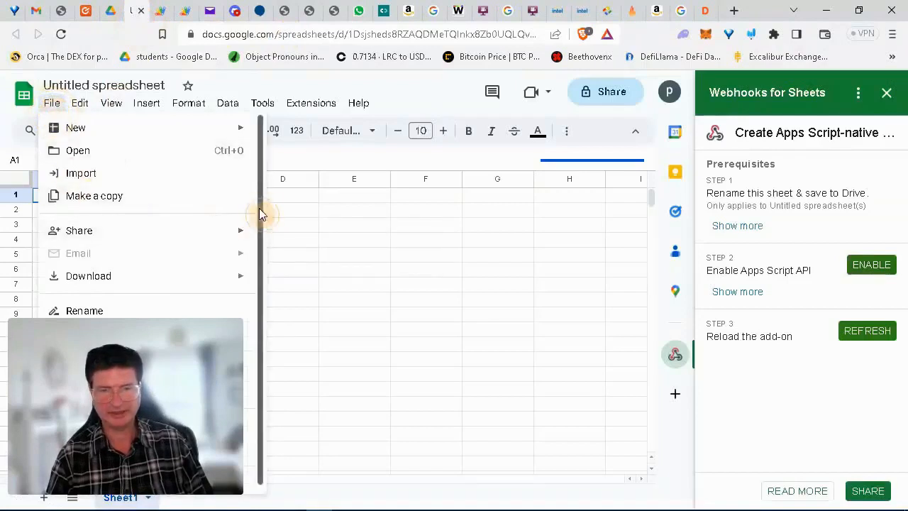
click(84, 310)
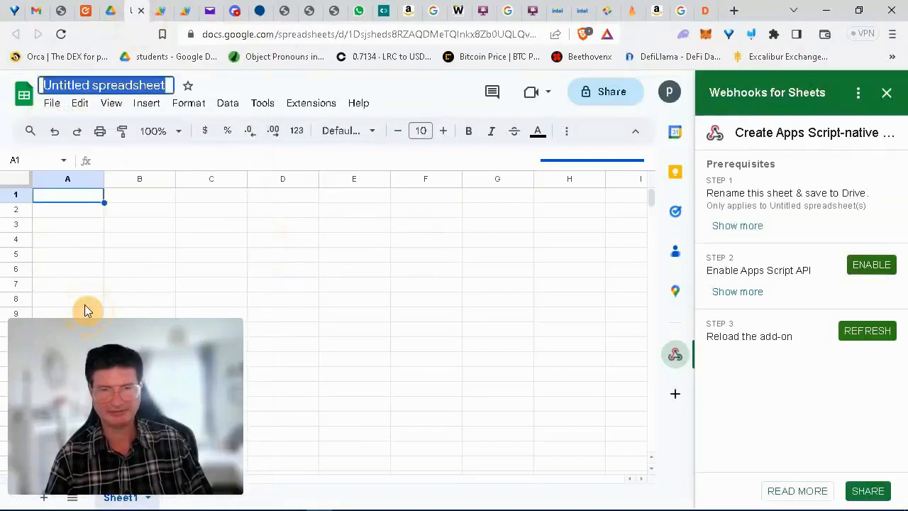
text(l)
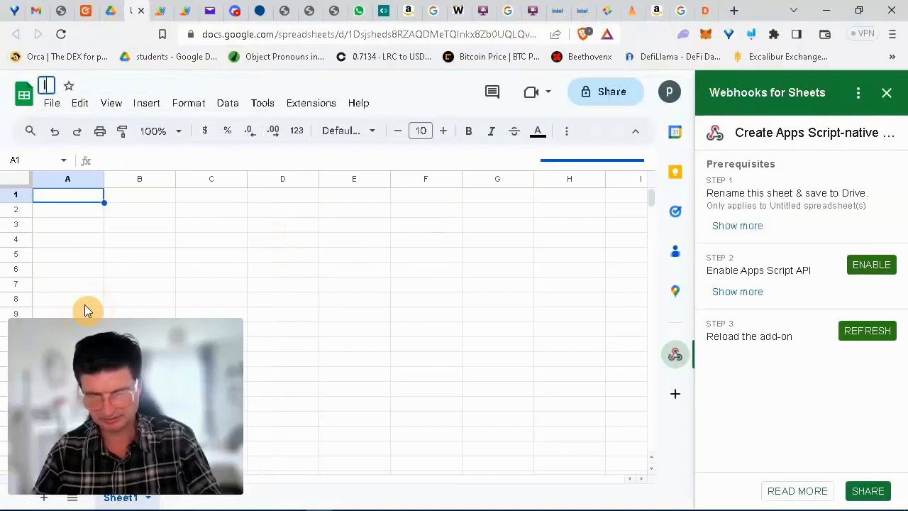
text(ead-gen)
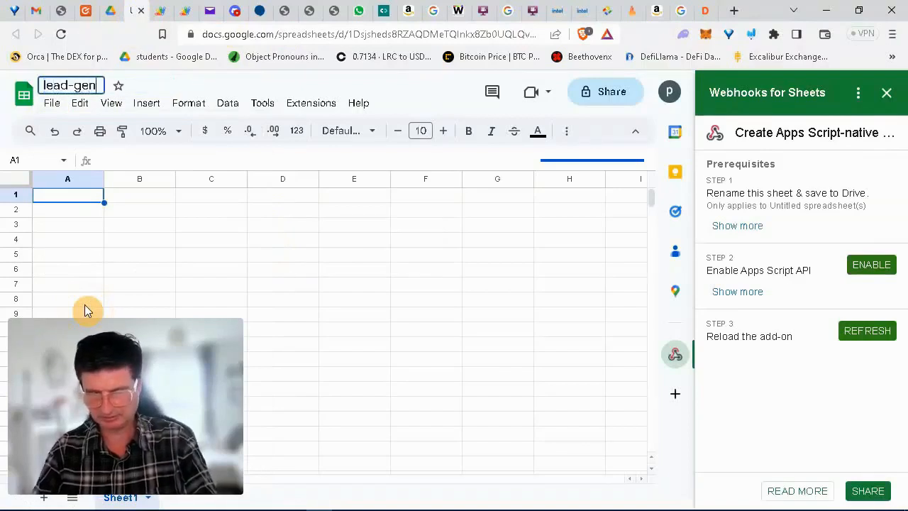
text(-sheet)
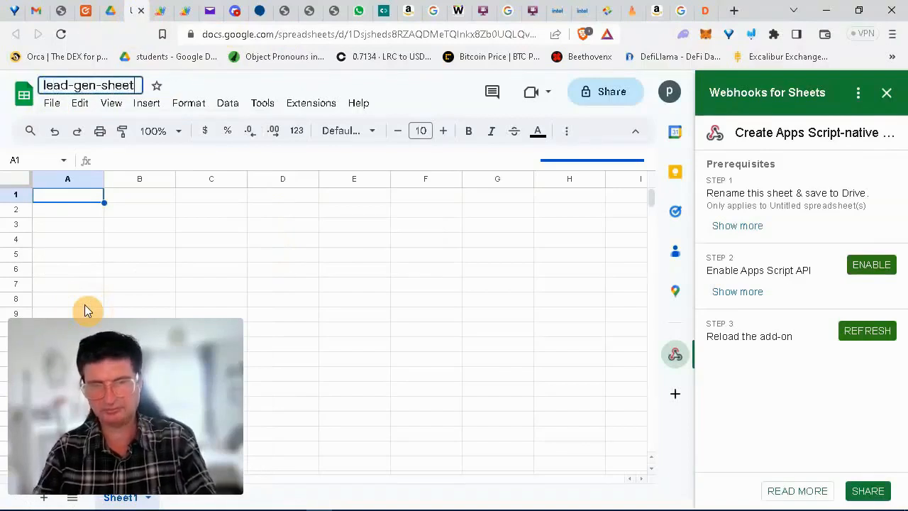
key(Return)
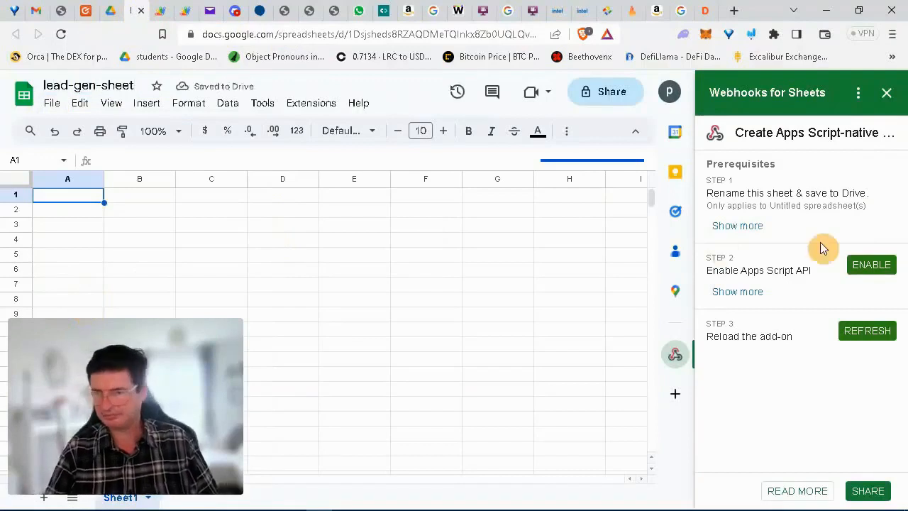
click(864, 332)
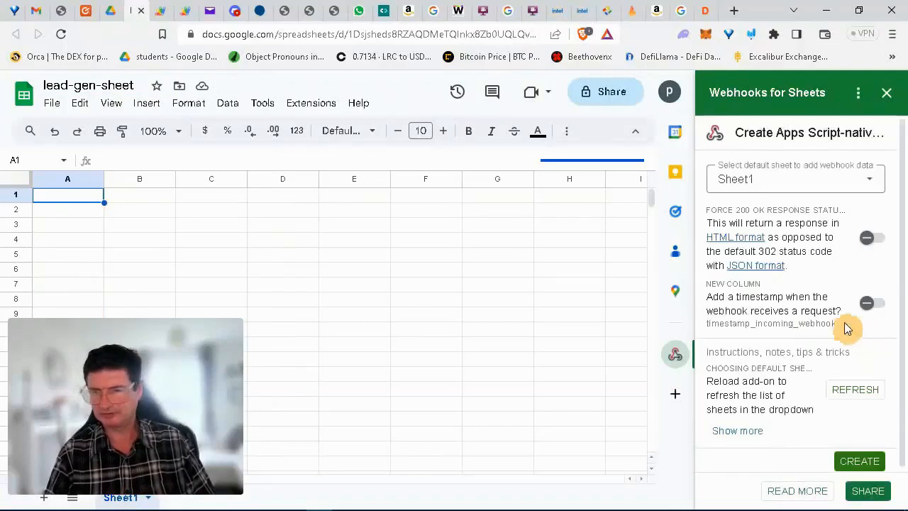
Step: Create the webhook for Sheet1 and reload the lead-gen-sheet page
click(871, 463)
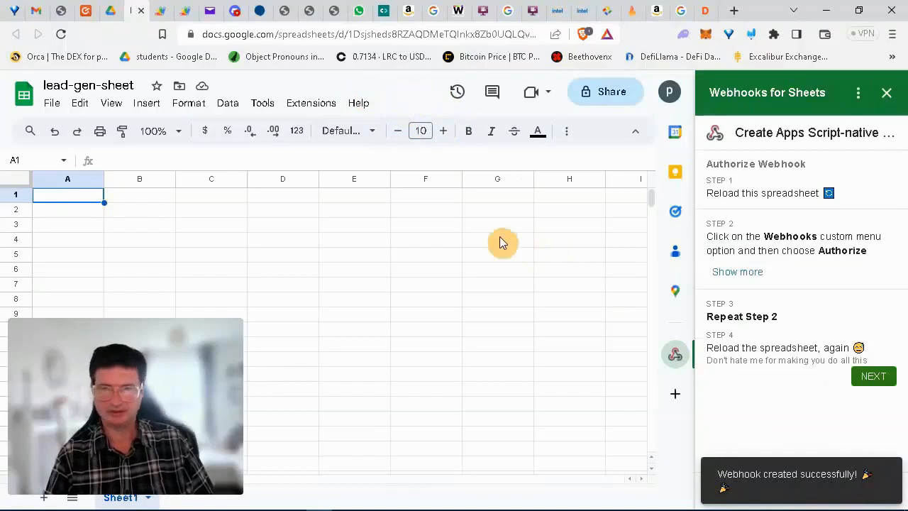
click(61, 34)
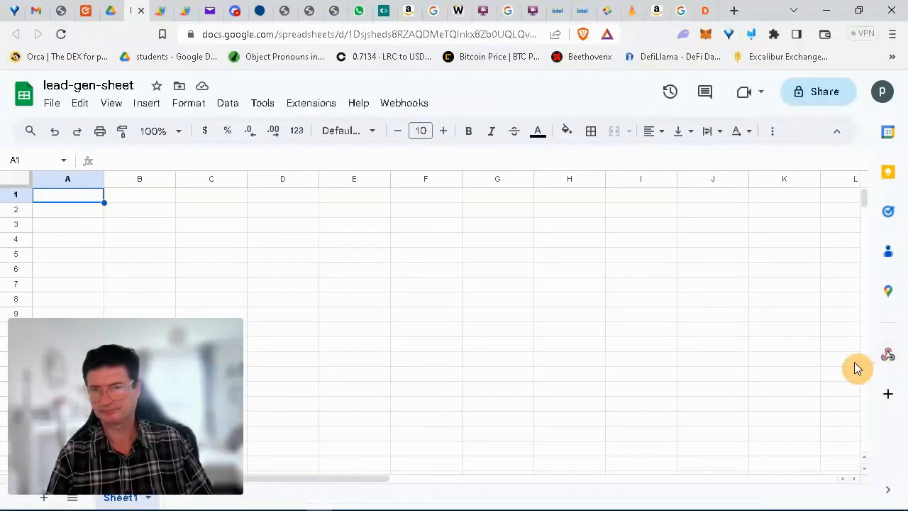
Step: Authorise the webhook script via Webhooks > Authorize using the Google account
click(407, 105)
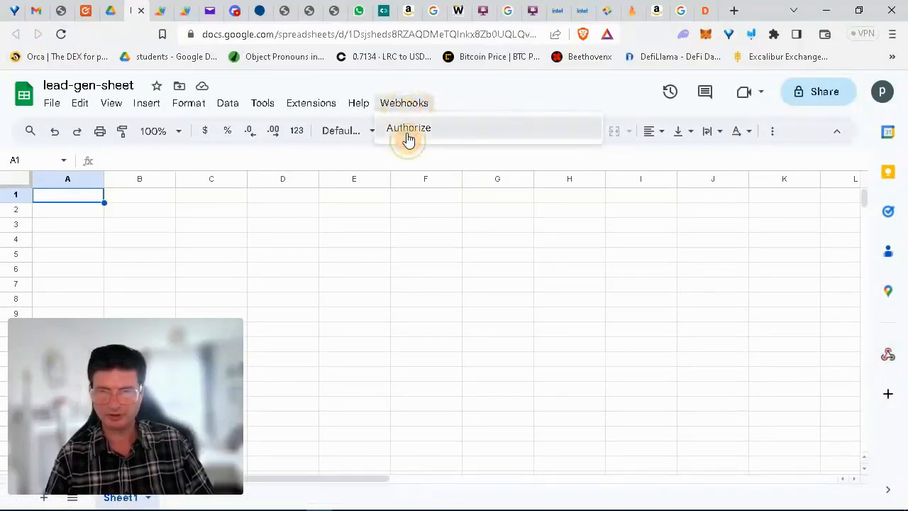
click(409, 135)
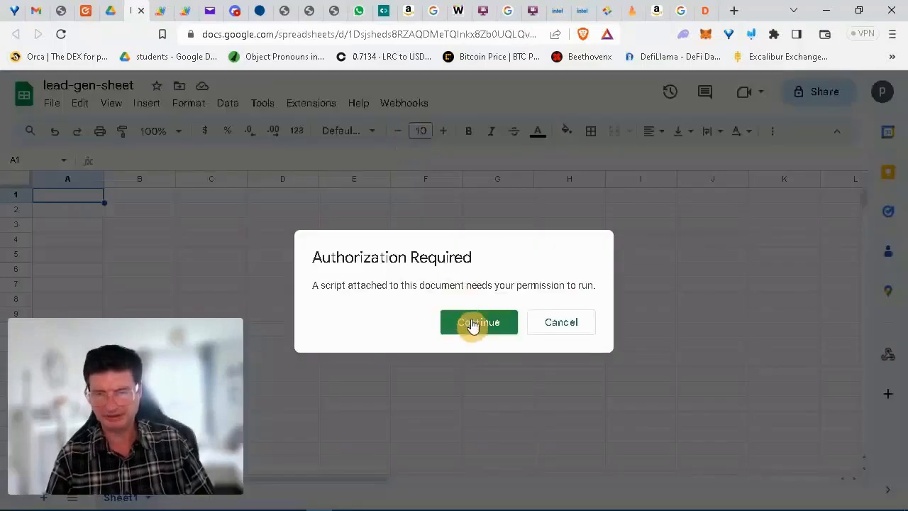
click(473, 324)
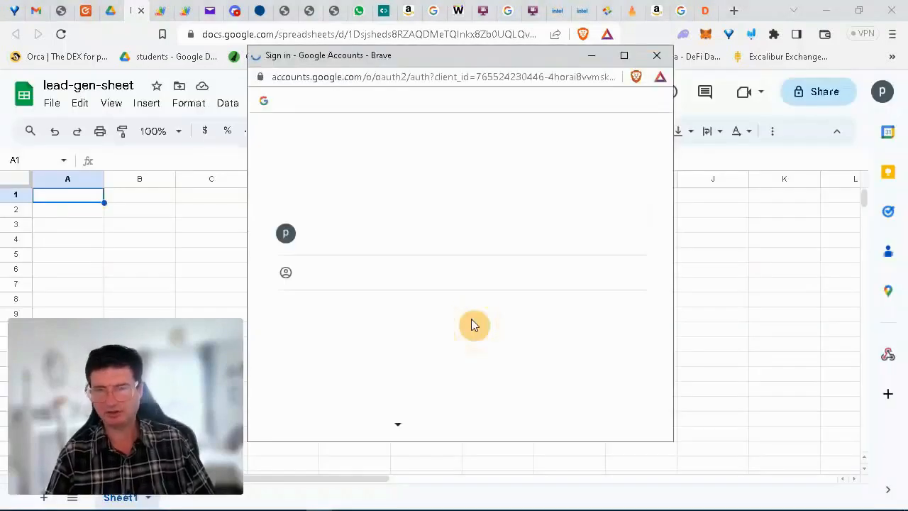
click(369, 237)
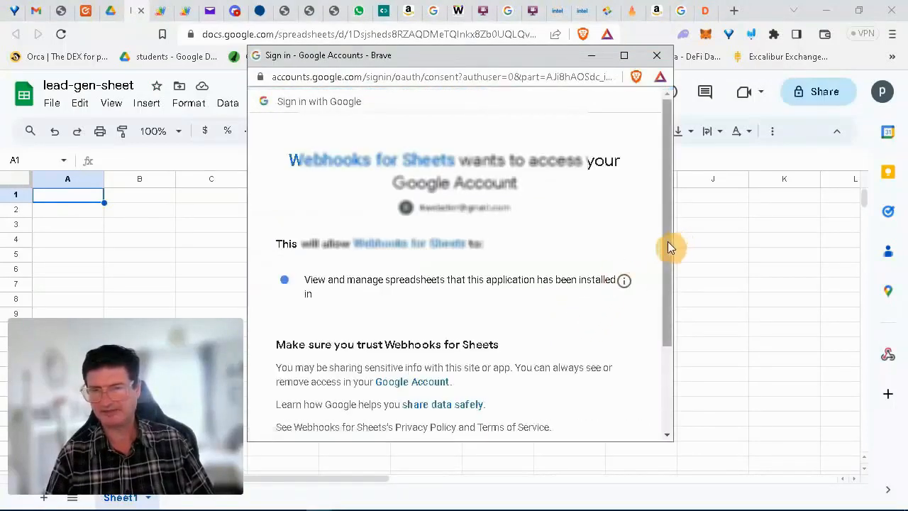
drag(667, 241, 670, 357)
click(581, 348)
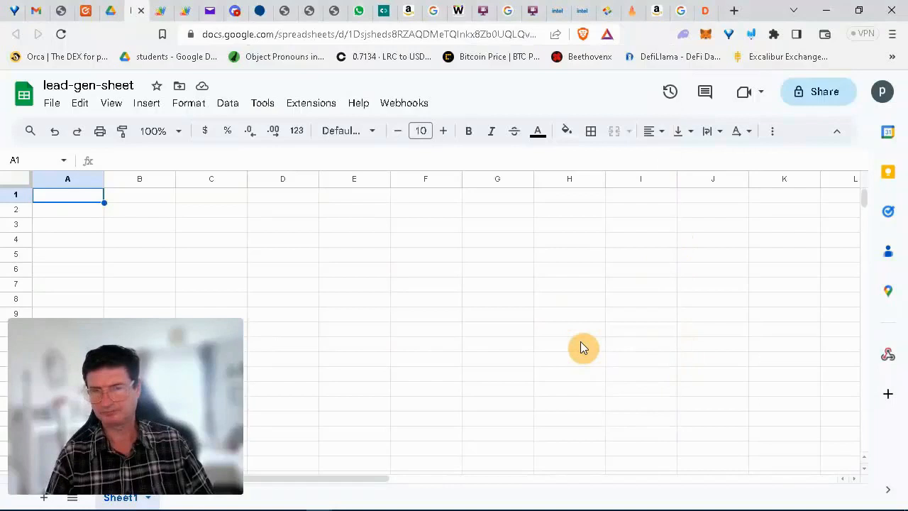
Step: Complete the webhook authorisation and select the generated webhook URL for copying into Notepad
click(887, 362)
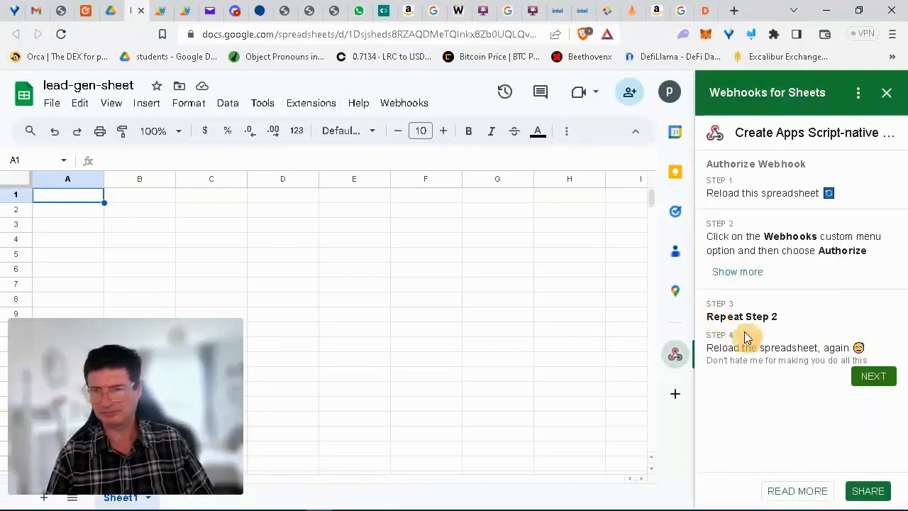
click(868, 378)
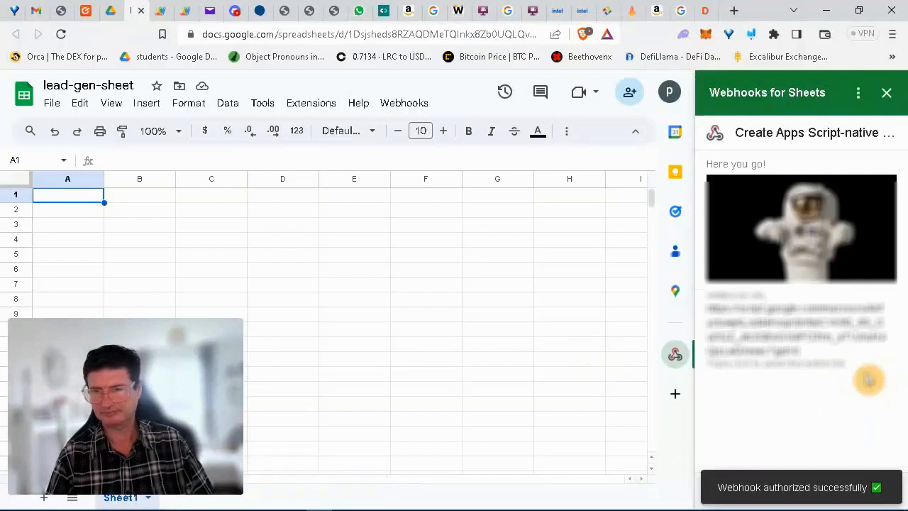
drag(805, 355, 707, 315)
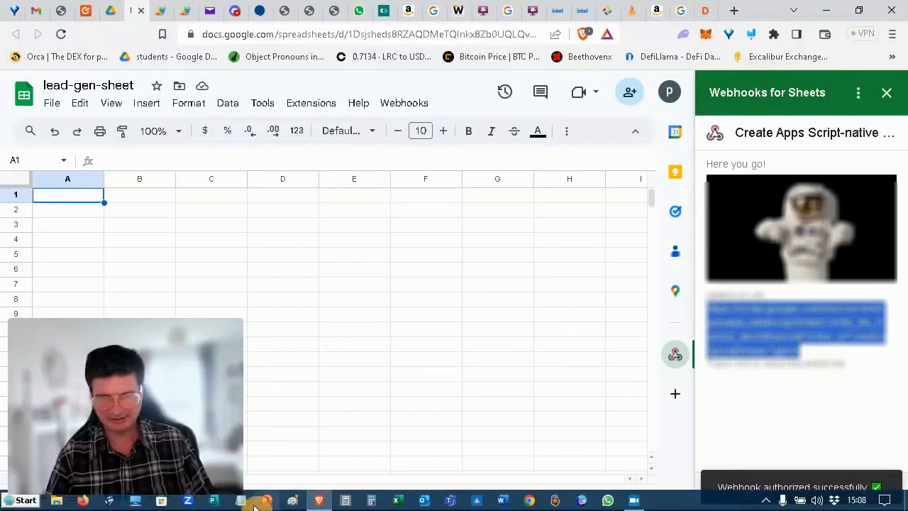
click(243, 501)
Step: Paste the copied webhook URL into a new untitled Notepad note
click(291, 253)
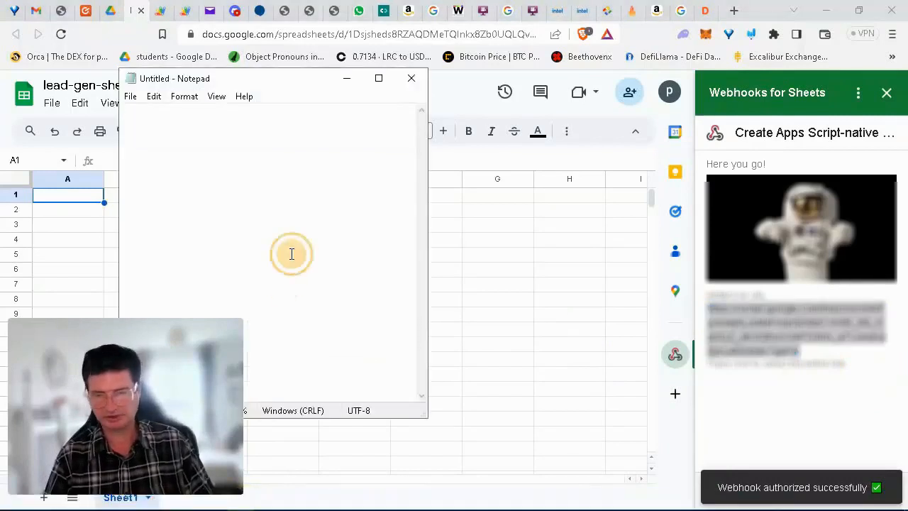
key(ctrl+v)
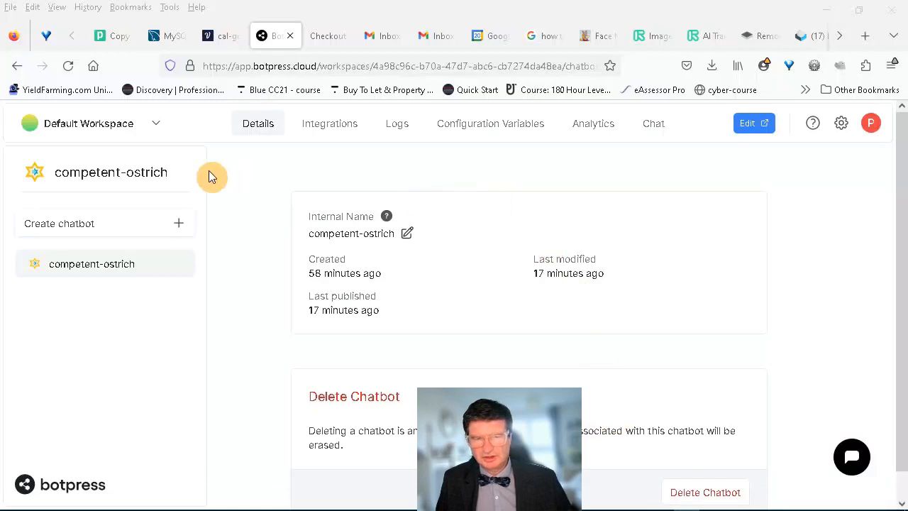
Step: Create a new chatbot from the Basic (empty) template and enter its Studio
click(178, 223)
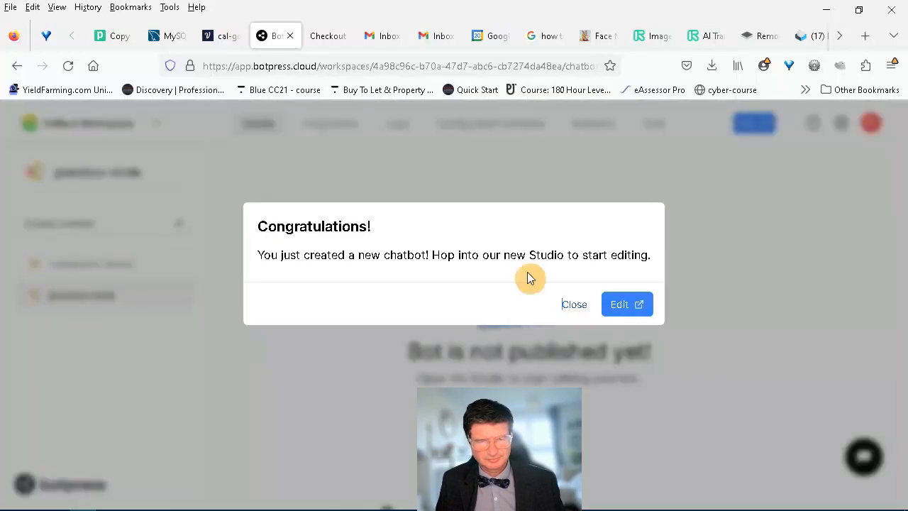
click(623, 306)
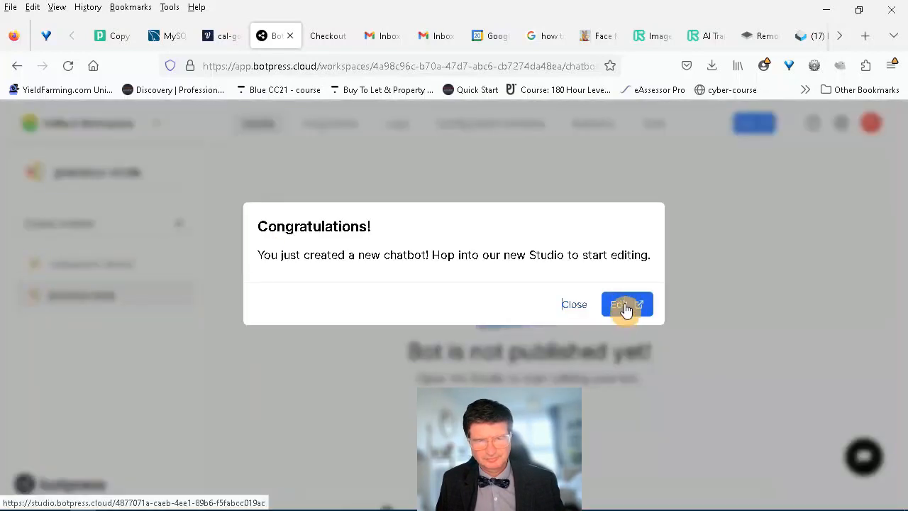
click(624, 306)
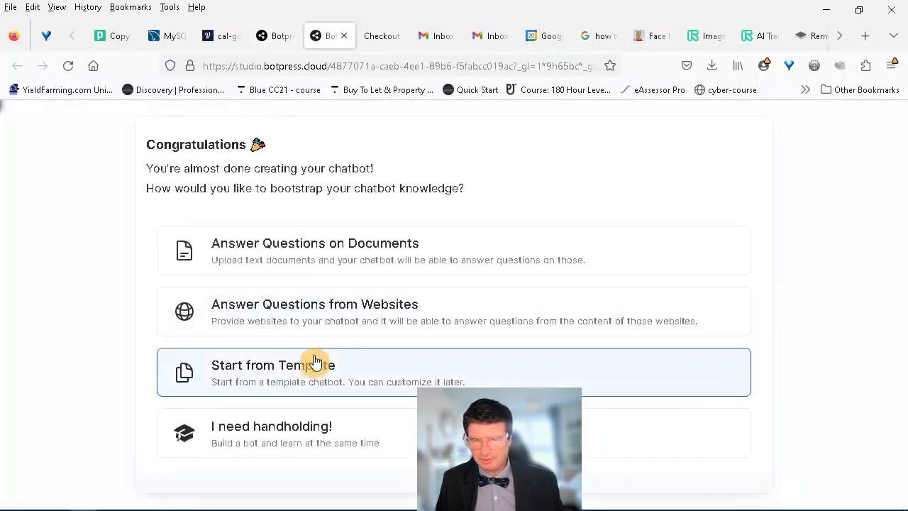
click(300, 374)
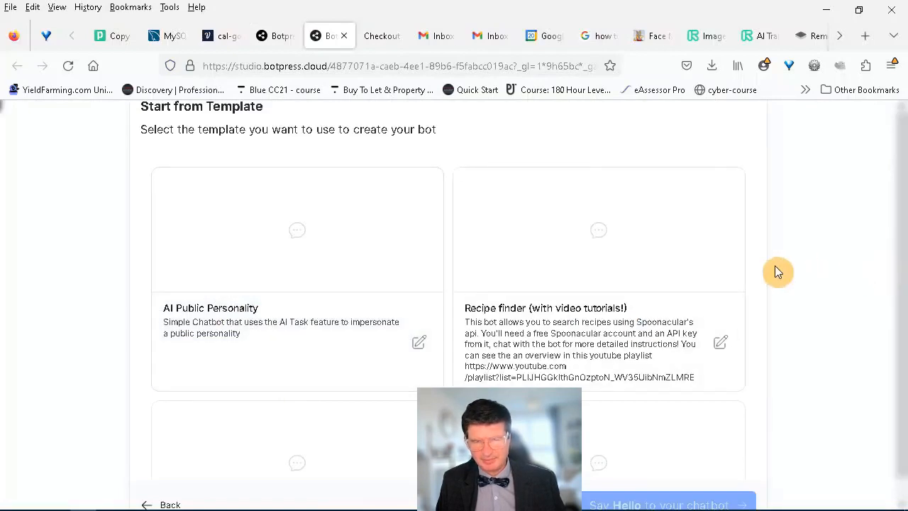
drag(759, 264, 751, 405)
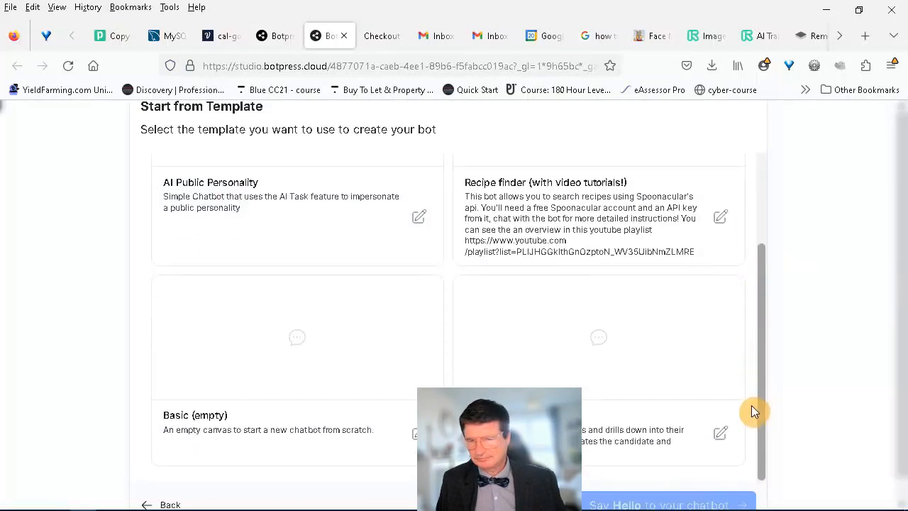
click(288, 365)
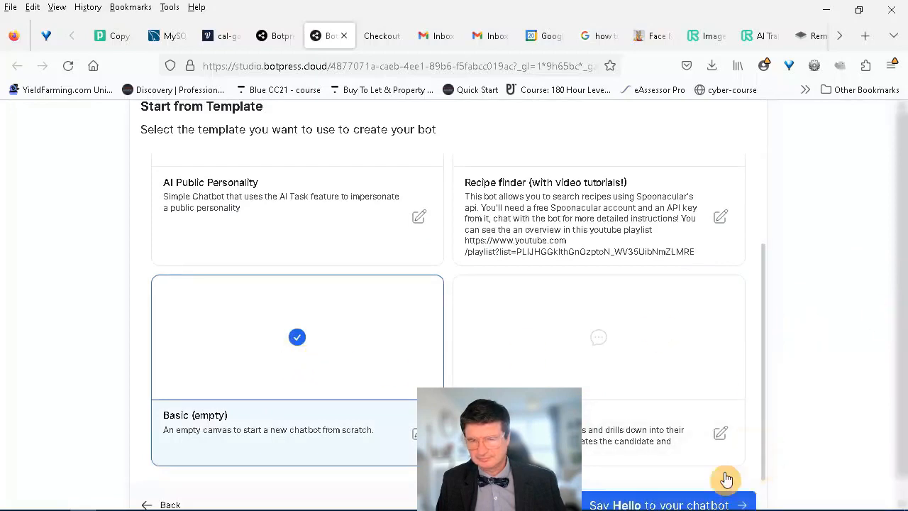
click(689, 501)
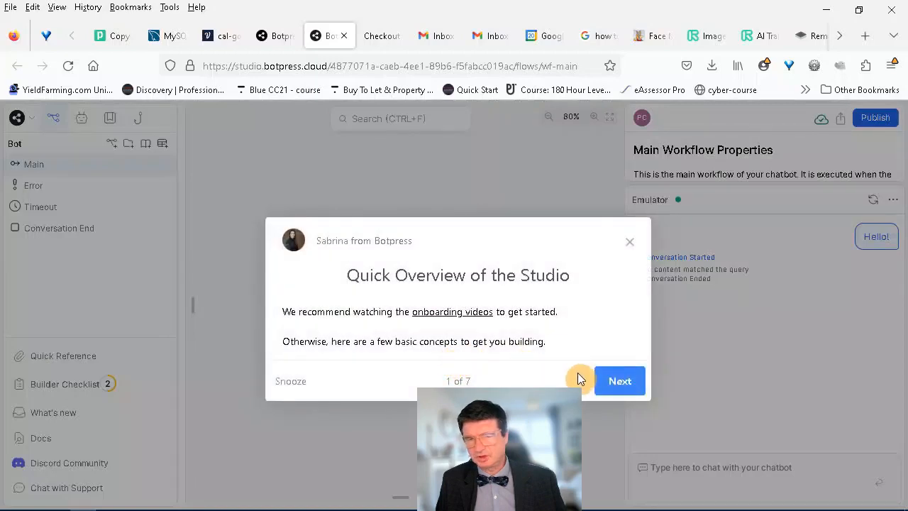
Step: Add a Standard1 node to the main workflow, placed above the Start and End nodes
click(629, 242)
drag(432, 231, 422, 229)
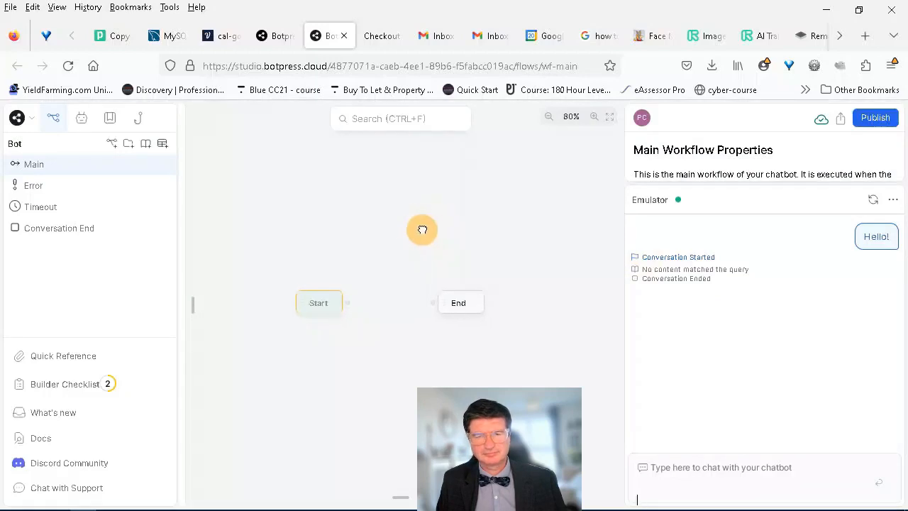
right_click(371, 270)
click(379, 287)
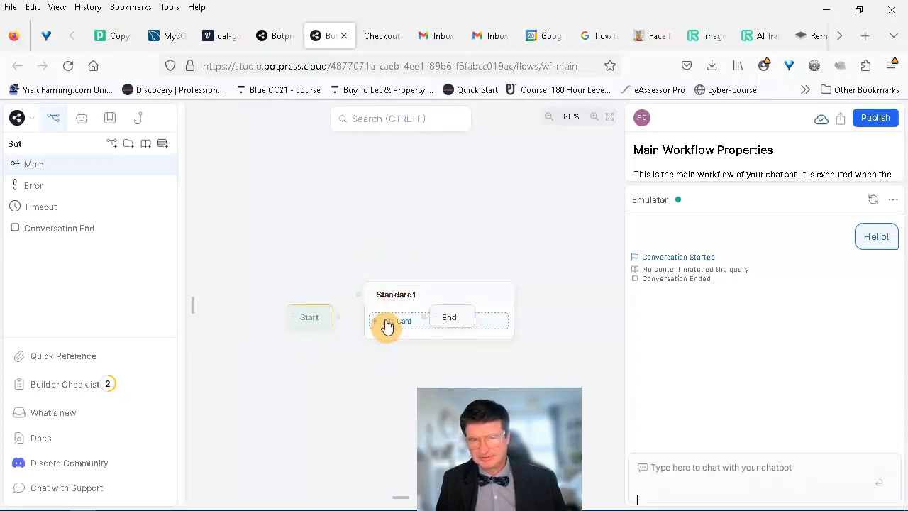
drag(438, 290, 427, 200)
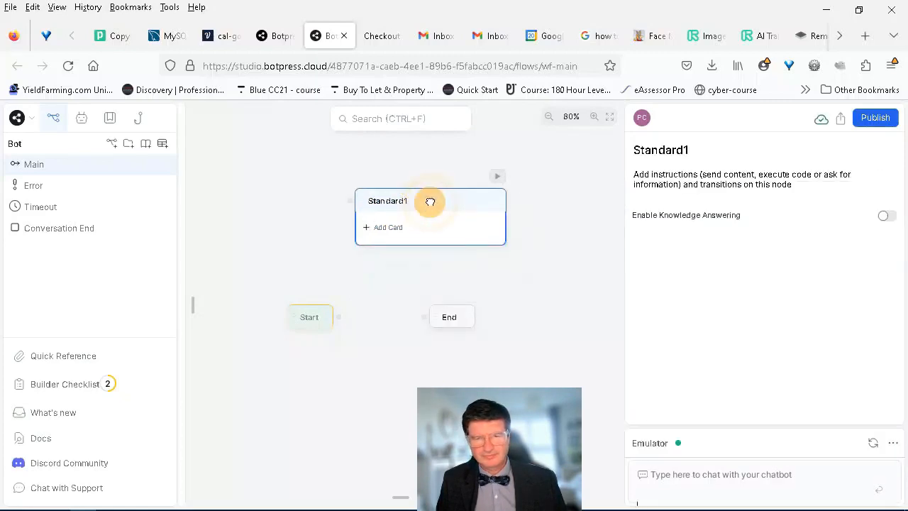
Step: Give Standard1 a Raw Input card asking 'what is your name', stored in workflow.name
click(402, 233)
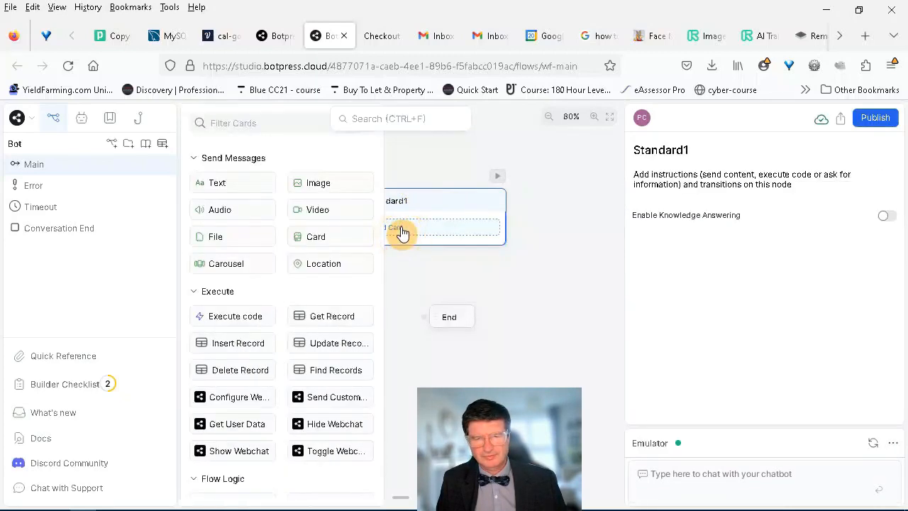
scroll(372, 241, down, 1)
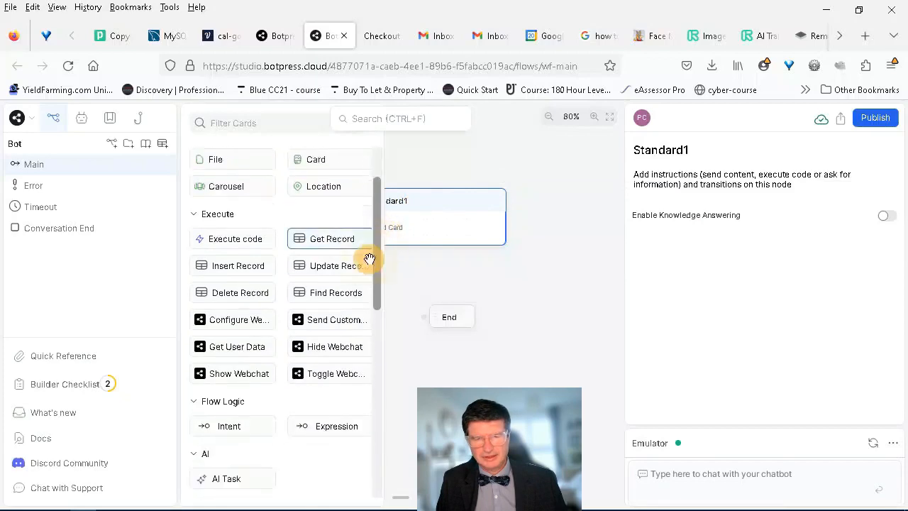
scroll(368, 258, down, 3)
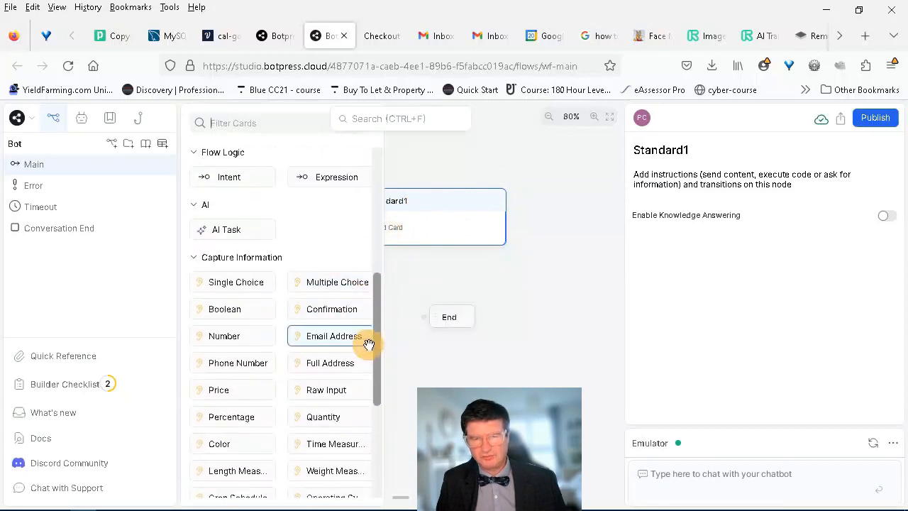
scroll(368, 347, down, 1)
click(339, 358)
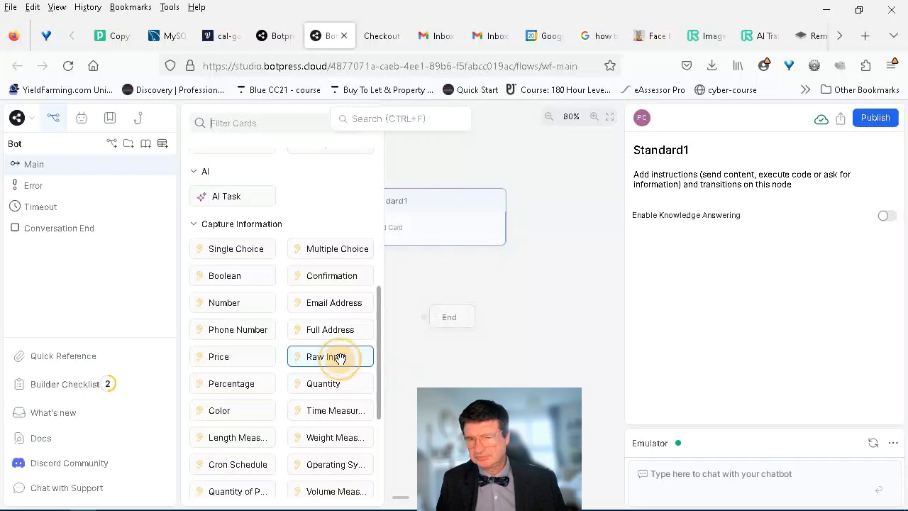
click(654, 276)
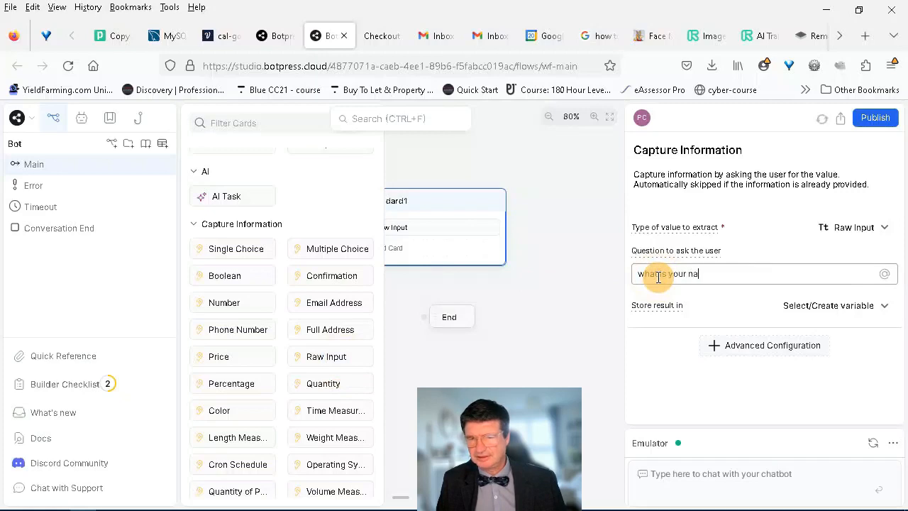
click(867, 308)
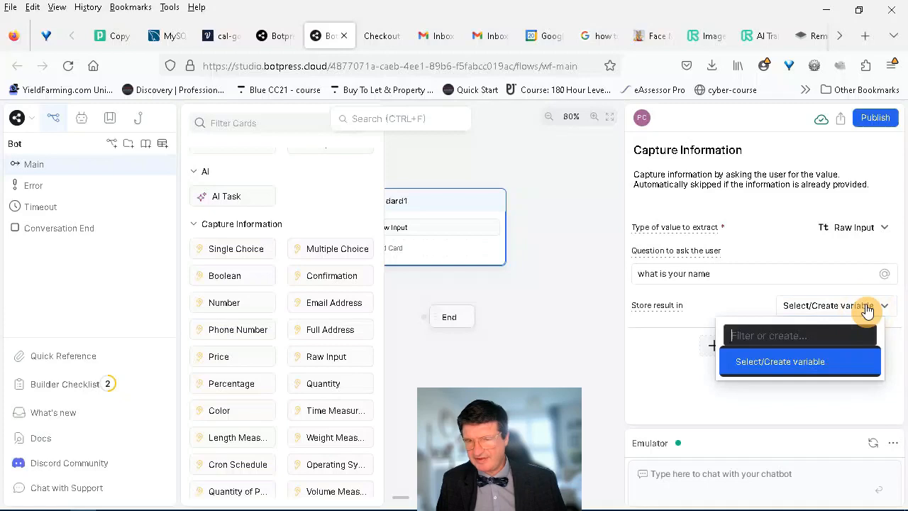
text(name)
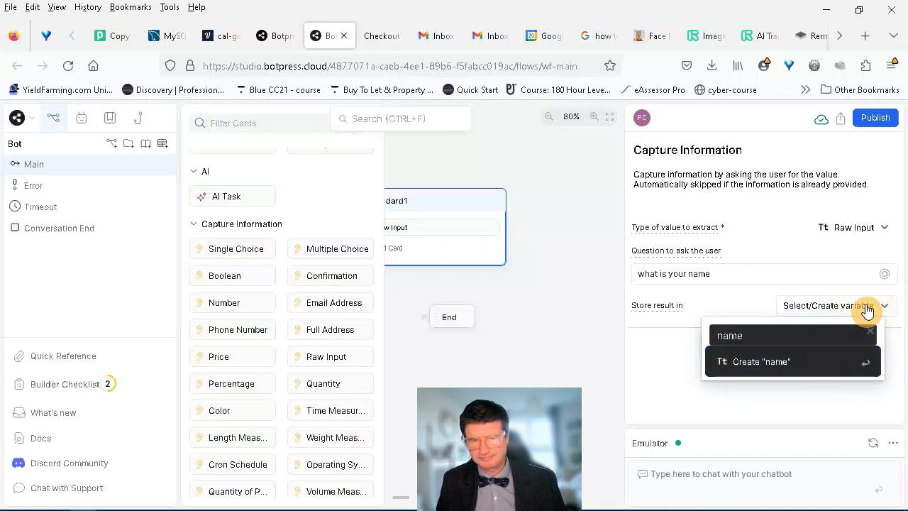
key(Return)
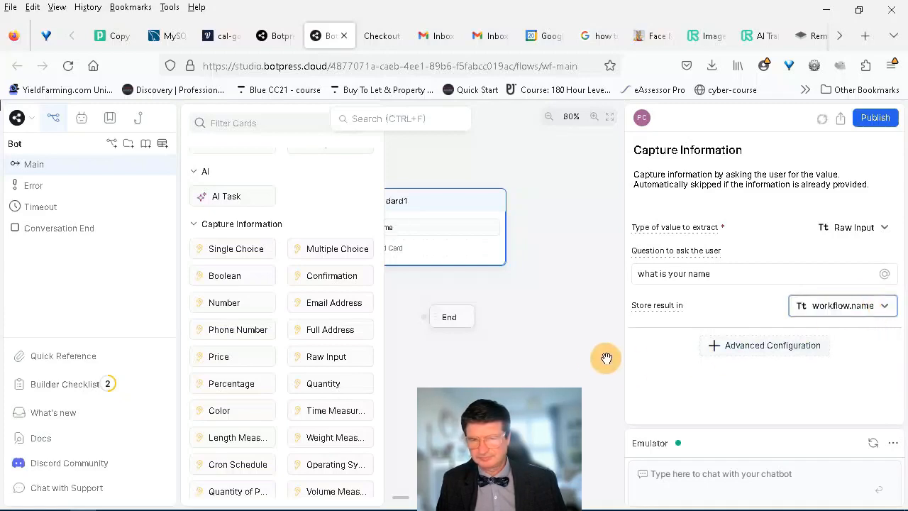
click(561, 353)
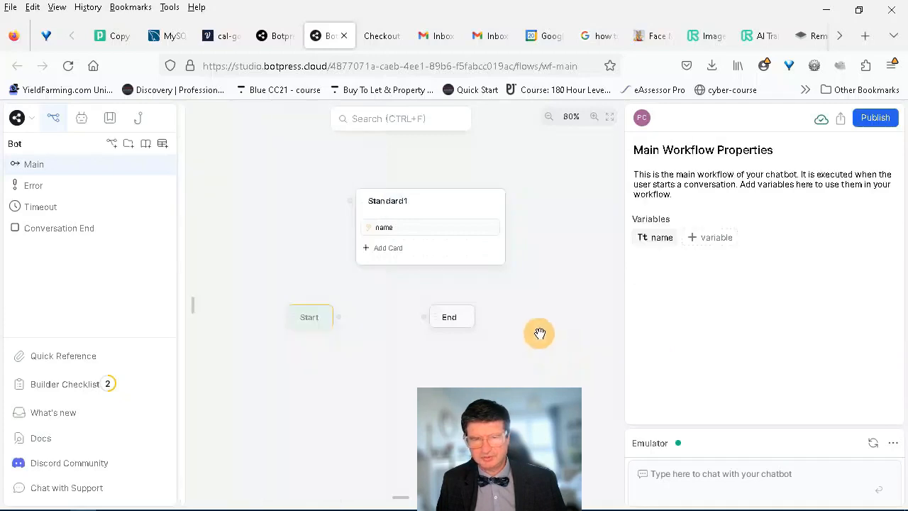
click(391, 258)
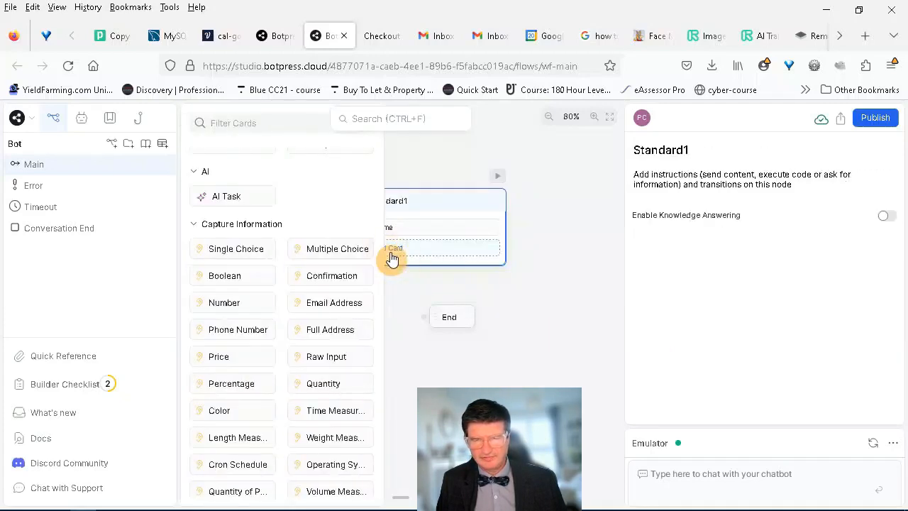
Step: Add a second Raw Input card asking 'whats you phone number', saved to new workflow.phone
click(347, 354)
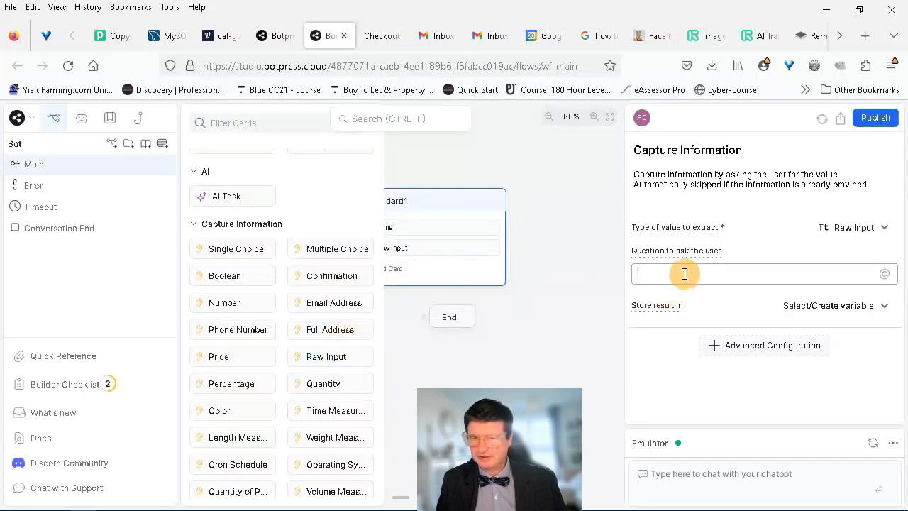
text(whats you phone number)
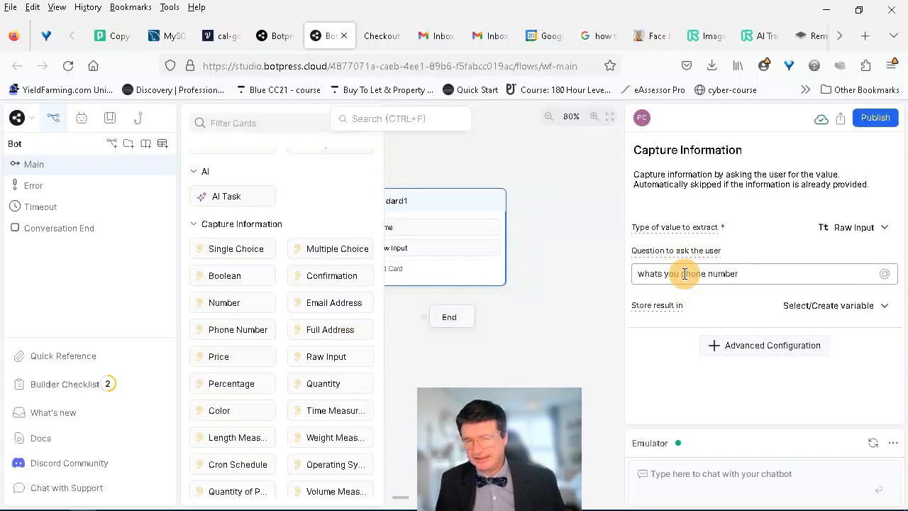
click(844, 306)
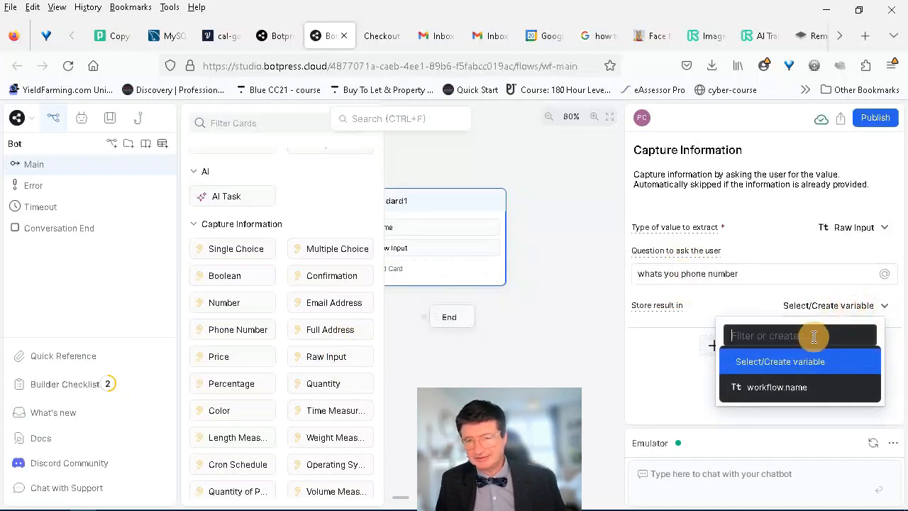
text(phone)
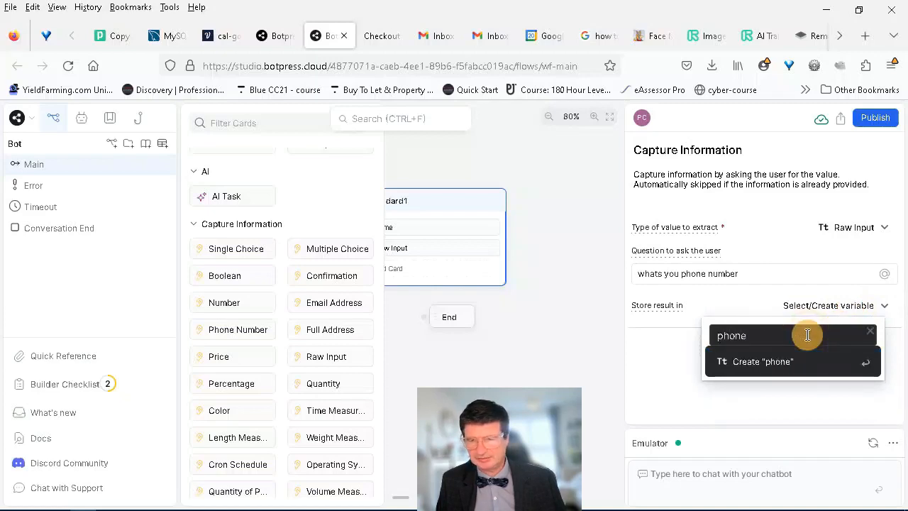
key(Return)
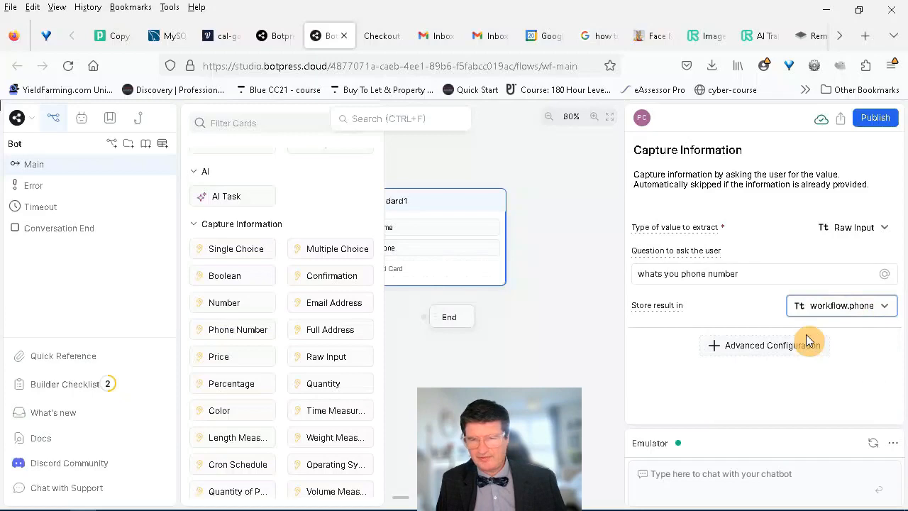
click(544, 376)
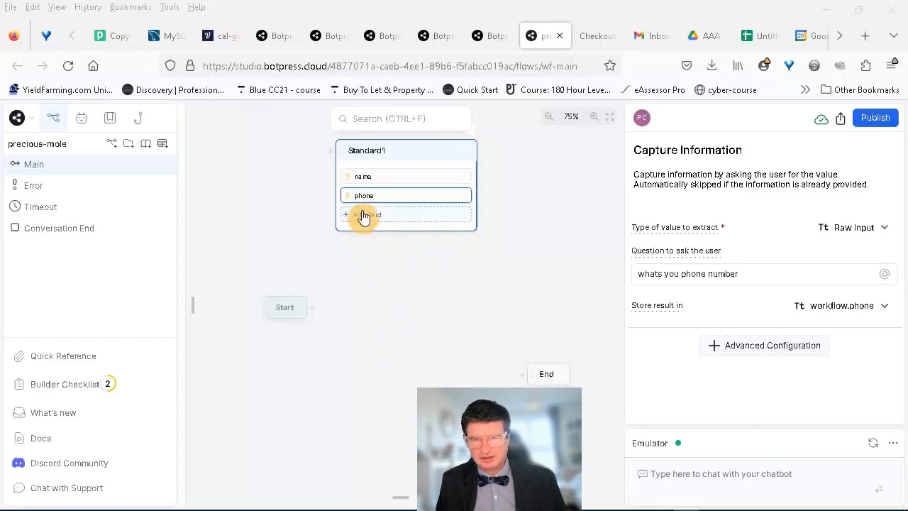
Step: Add an Execute code card to Standard1 containing the prepared script that posts name and phone
click(363, 216)
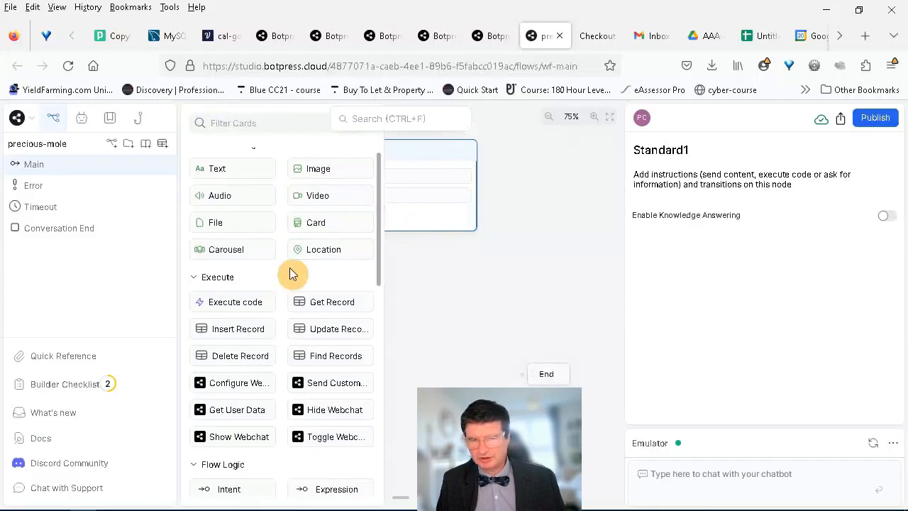
click(257, 296)
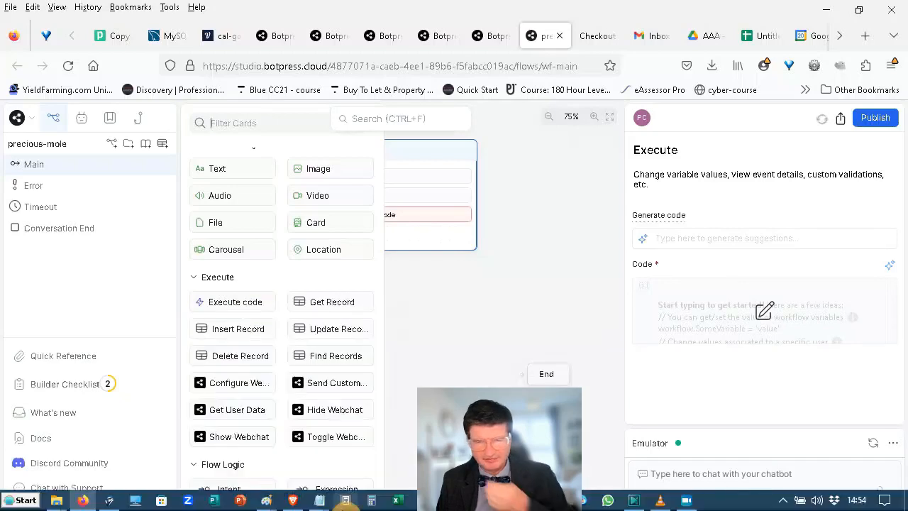
mouse_move(324, 504)
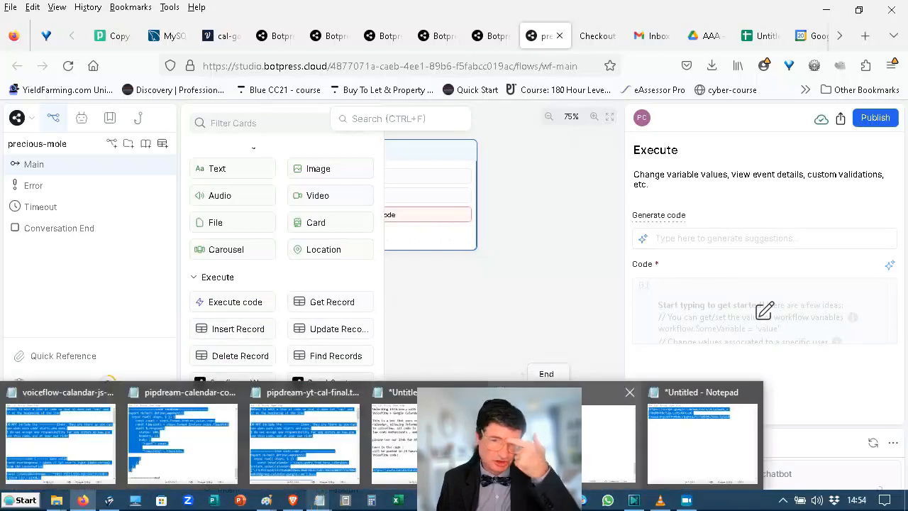
click(588, 461)
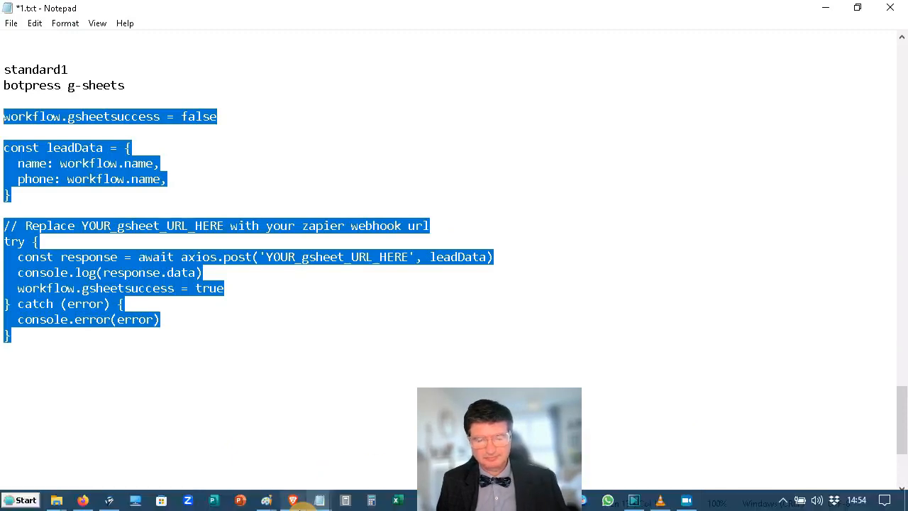
click(82, 500)
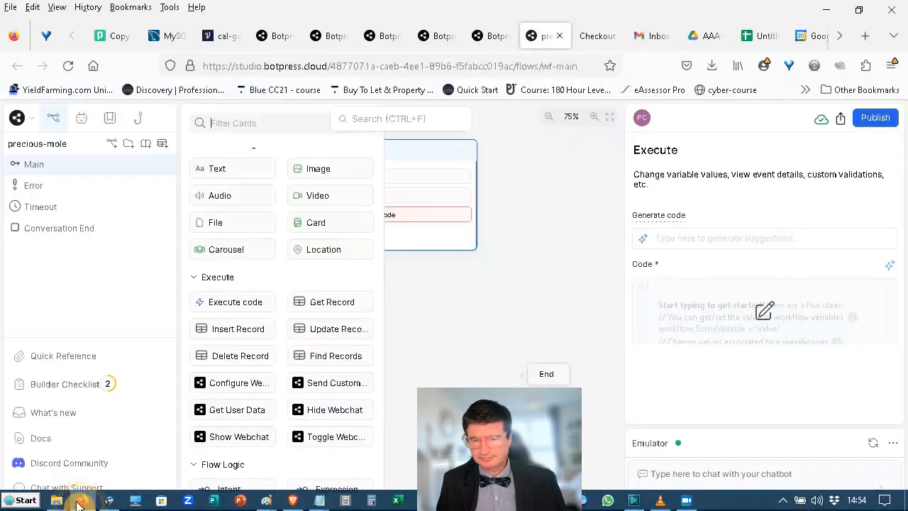
click(725, 289)
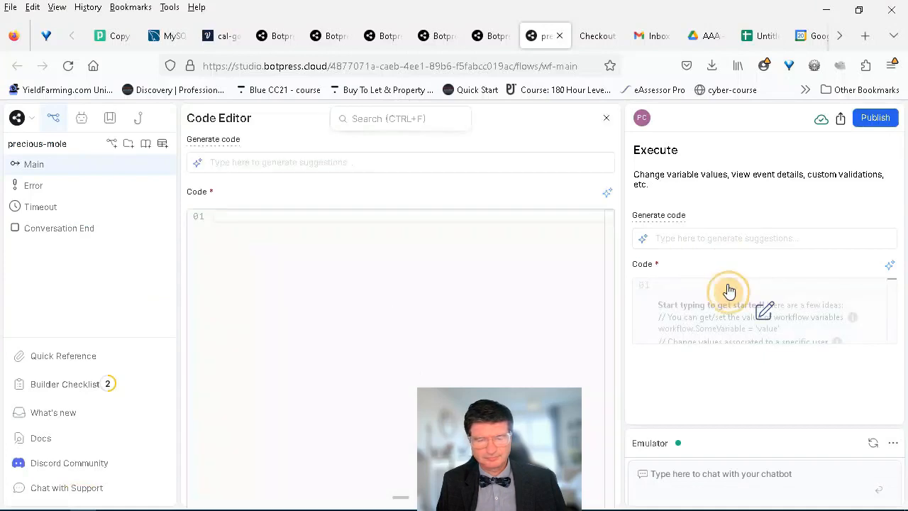
click(436, 214)
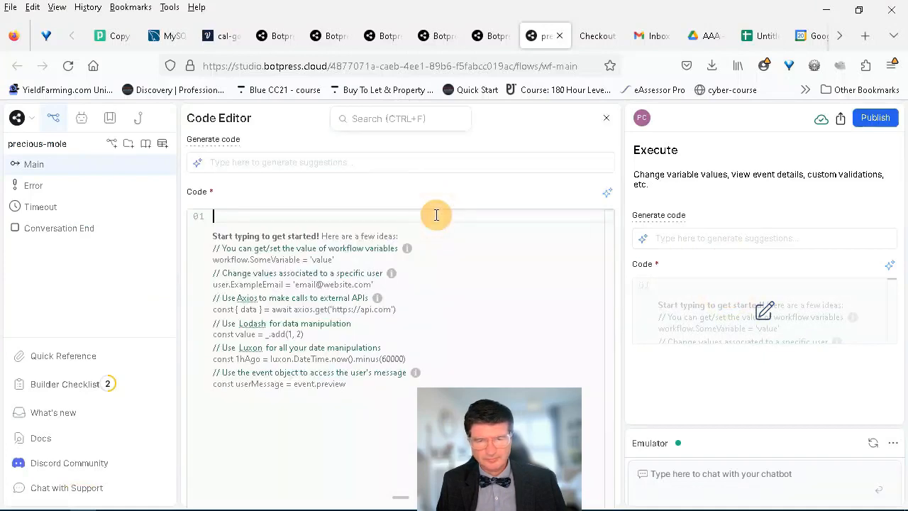
text(workflow.gsheetsuccess = false  const leadData = {   name: workflow.name,   phone: workflow.name, }  // Replace YOUR_gsheet_URL_HERE with your zapier webhook url try {   const response = await axios.post('YOUR_gsheet_URL_HERE', leadData)   console.log(response.data)   workflow.gsheetsuccess = true } catch (error) {   console.error(error) })
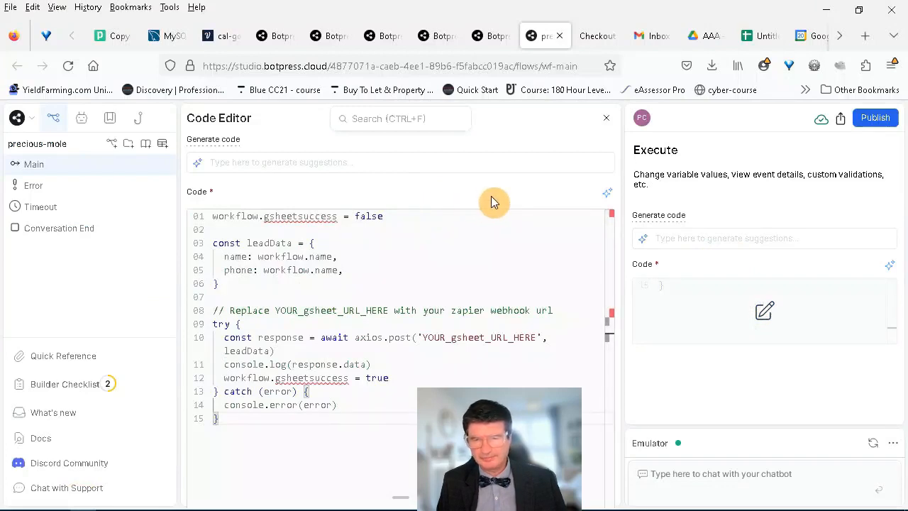
key(Escape)
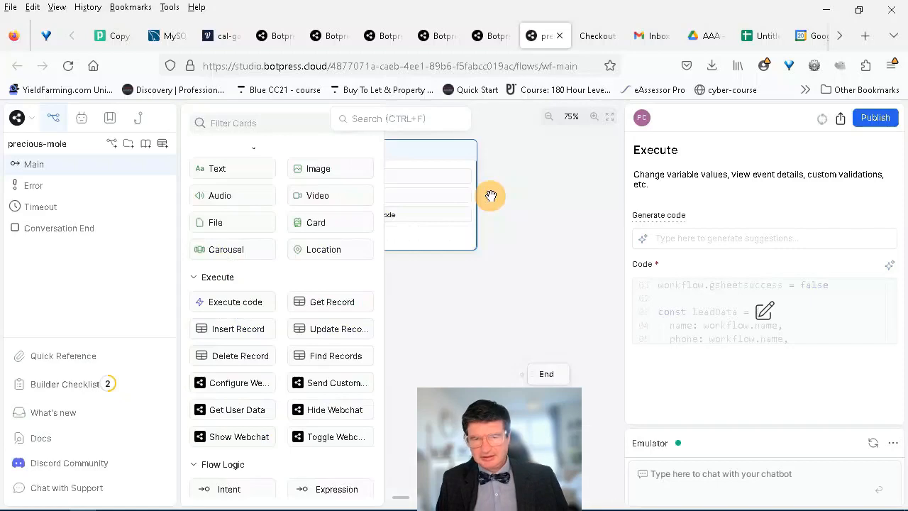
Step: Create a Boolean workflow variable named gsheetsuccess in the Main Workflow properties
click(497, 261)
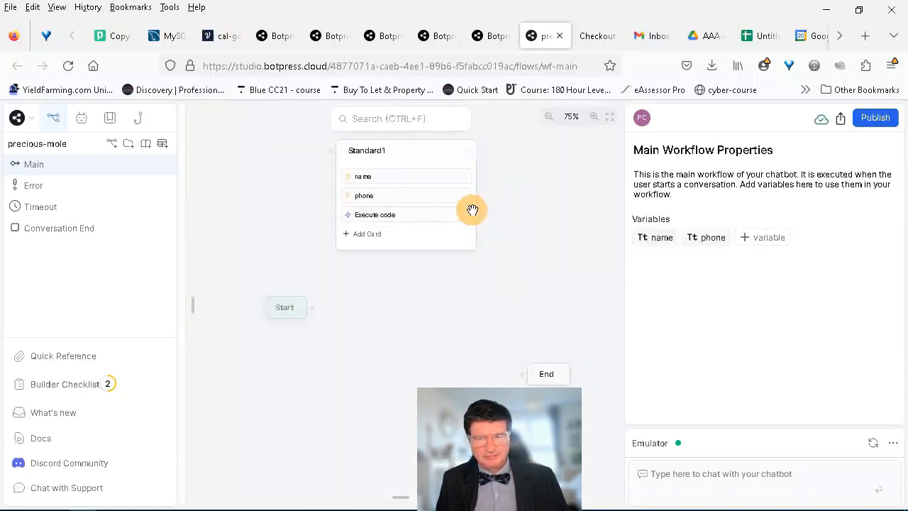
click(514, 249)
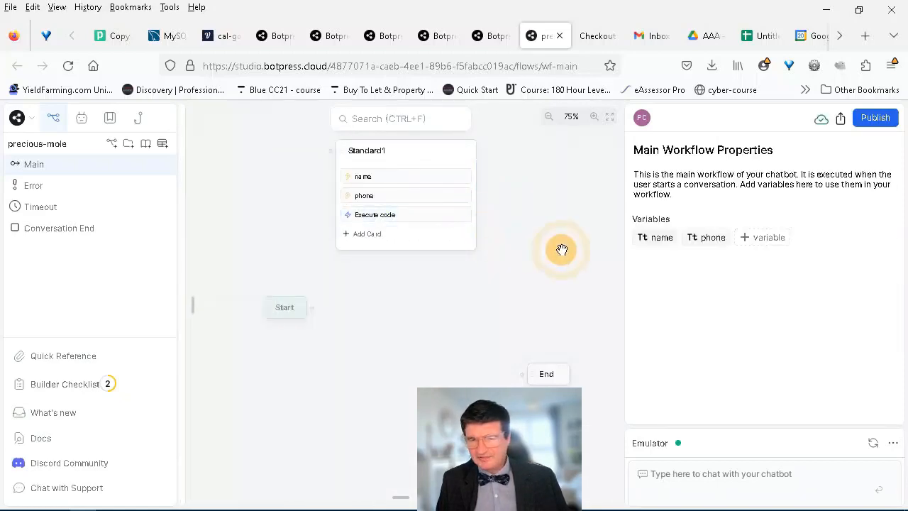
click(757, 238)
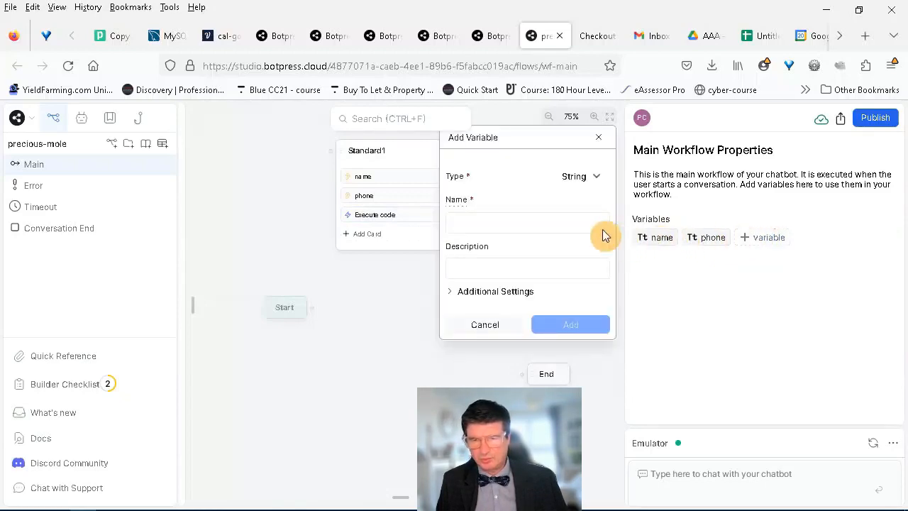
click(595, 186)
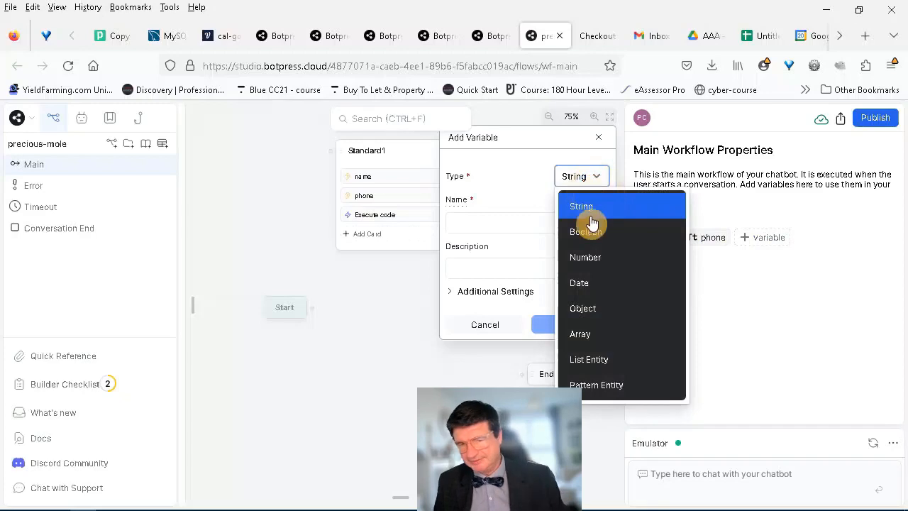
click(561, 228)
click(543, 226)
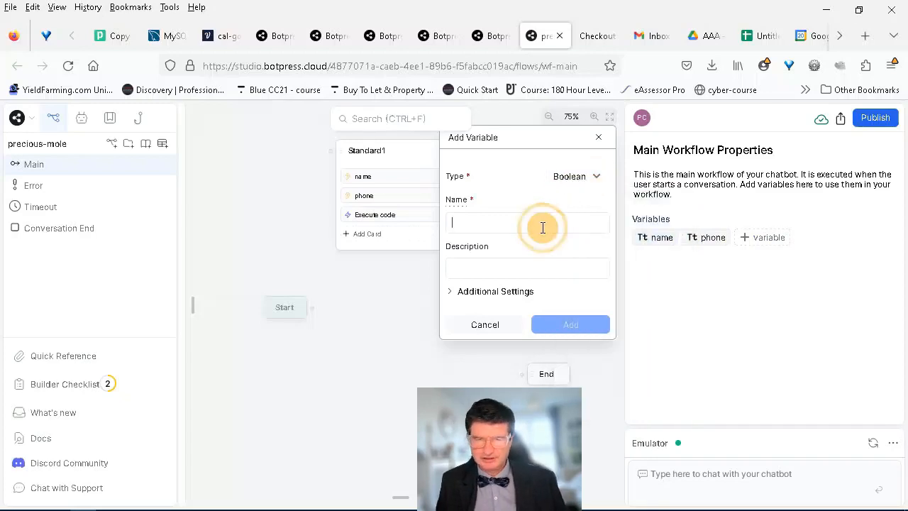
text(gsheetsuccess)
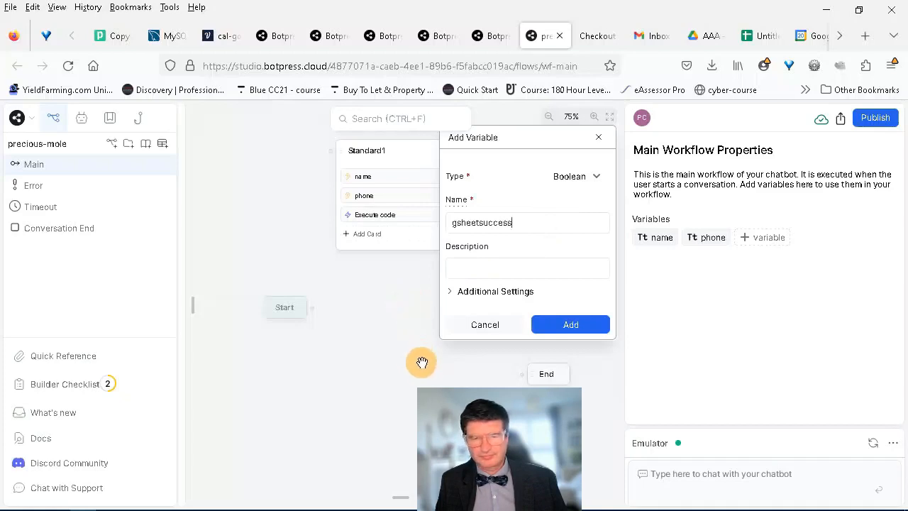
click(562, 330)
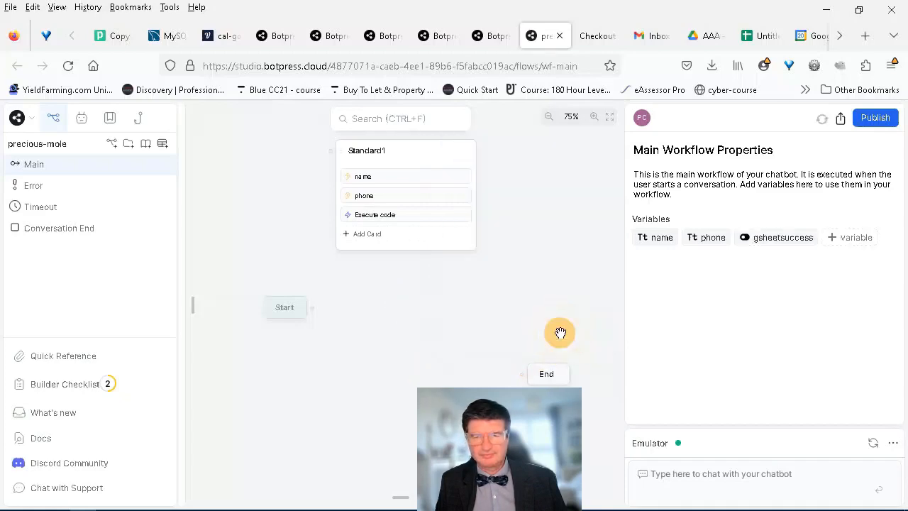
click(464, 317)
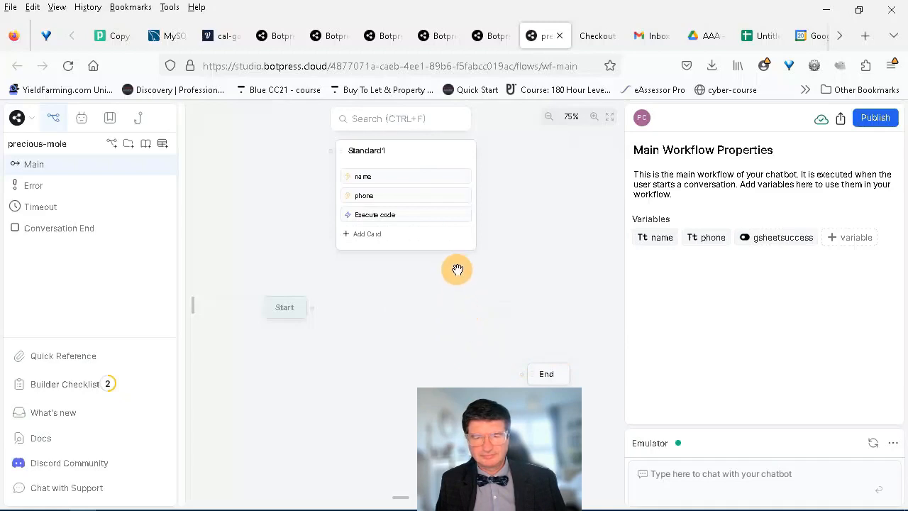
Step: Add an Expression transition labelled 'was gsheetsuccess = true' with condition workflow.gsheetsuccess === true
click(436, 242)
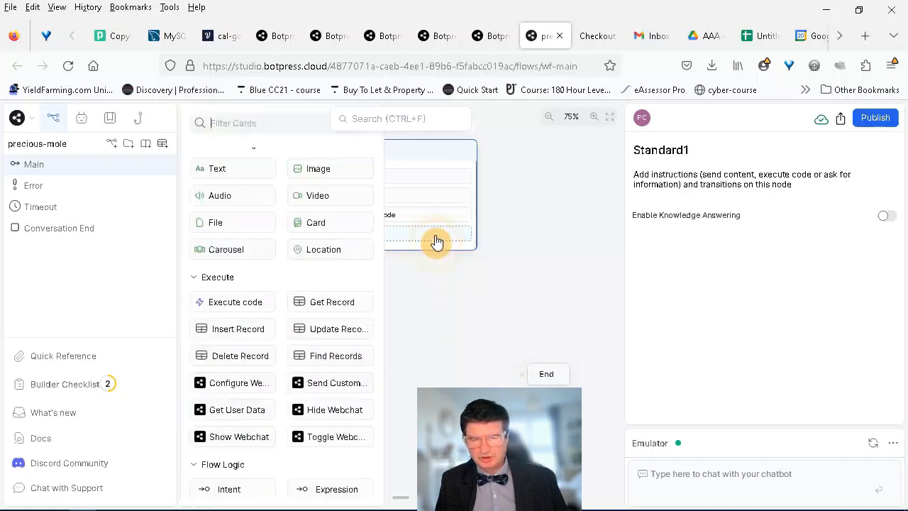
click(339, 486)
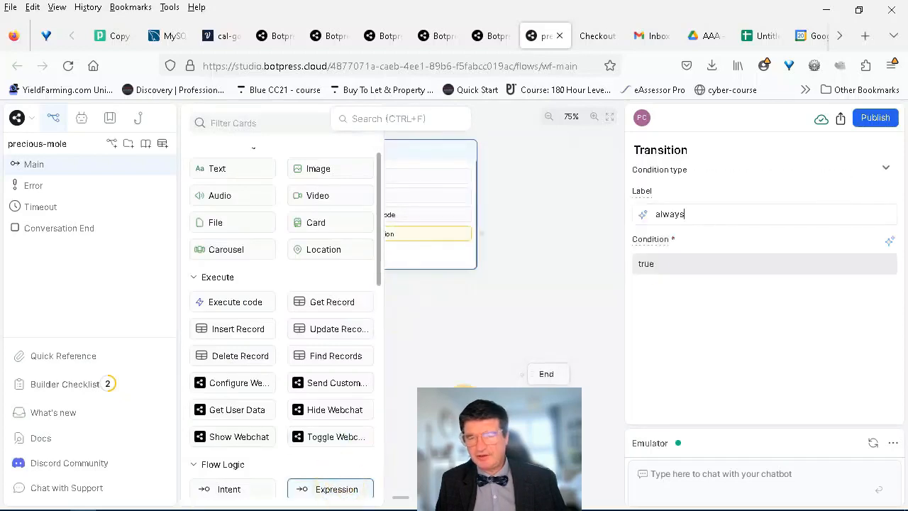
click(704, 219)
text(a)
key(BackSpace)
text(was gsheets)
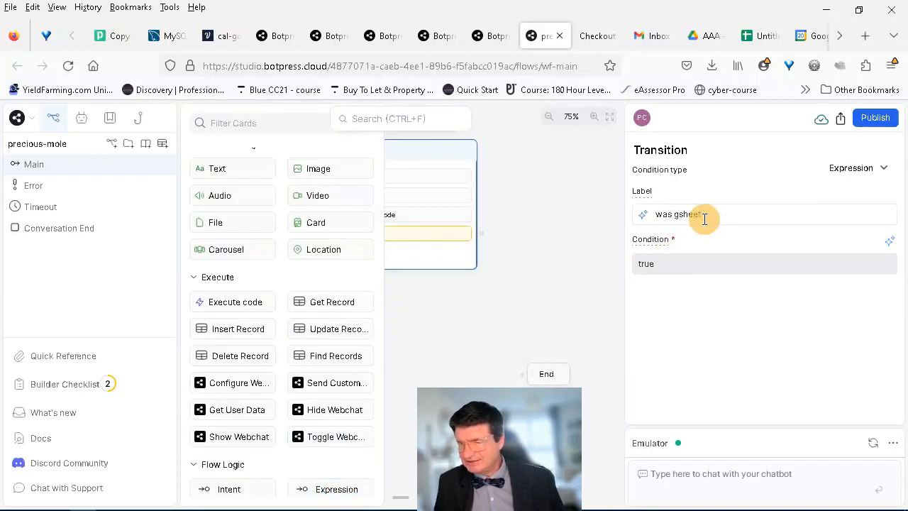
text(uccess = true)
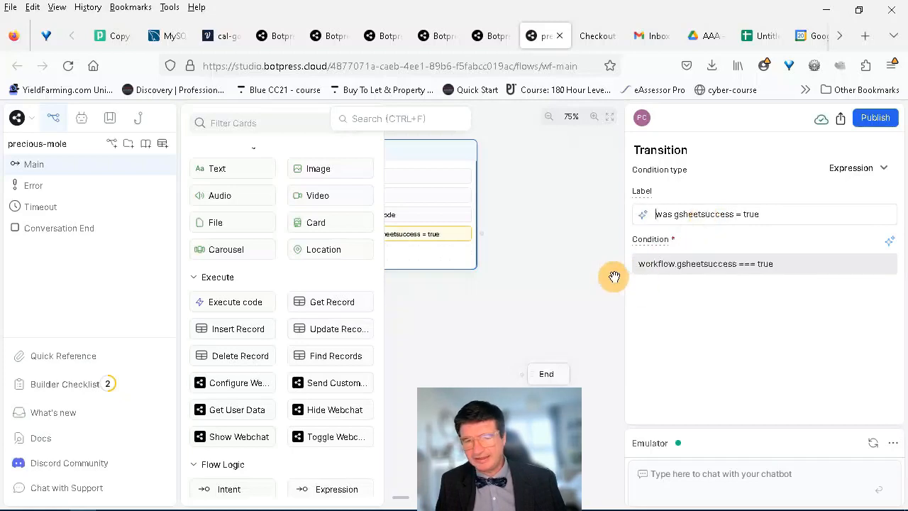
click(612, 275)
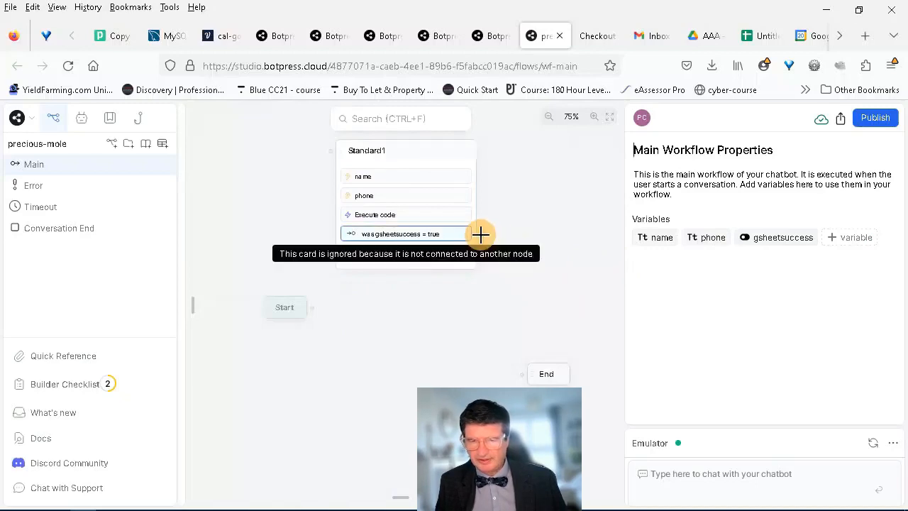
Step: Route the success transition to a new Standard2 node whose text card says 'your data was sent'
drag(480, 234, 546, 203)
click(562, 217)
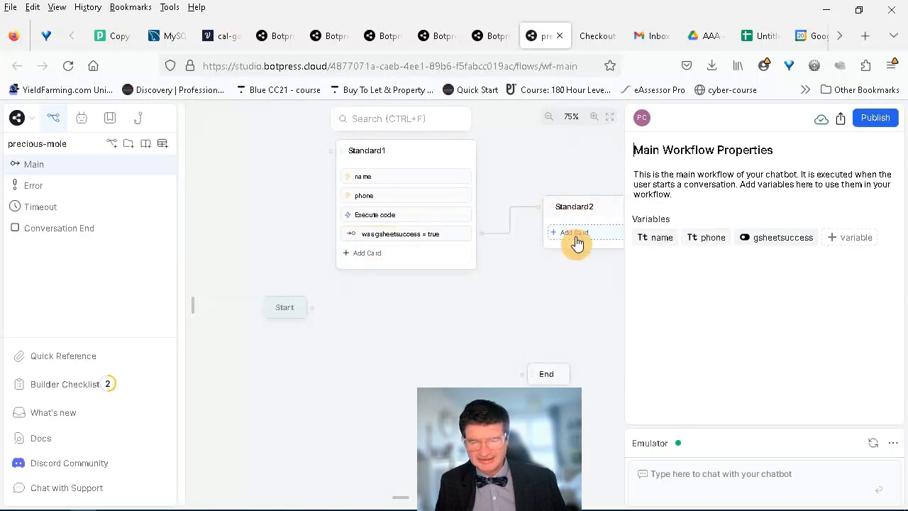
click(576, 241)
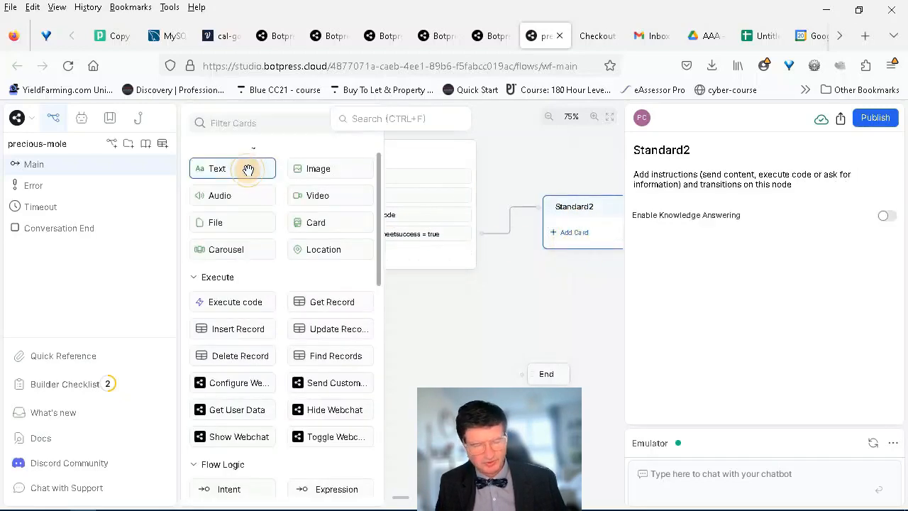
click(245, 170)
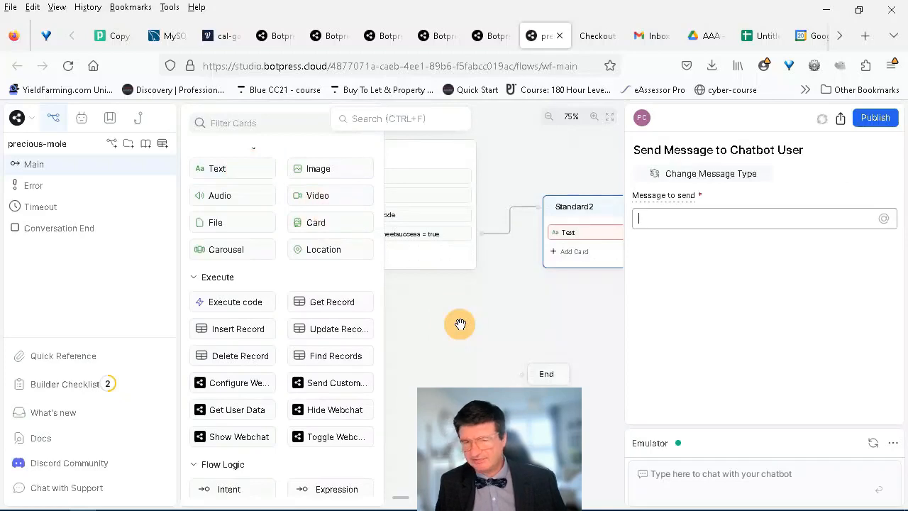
text(your data)
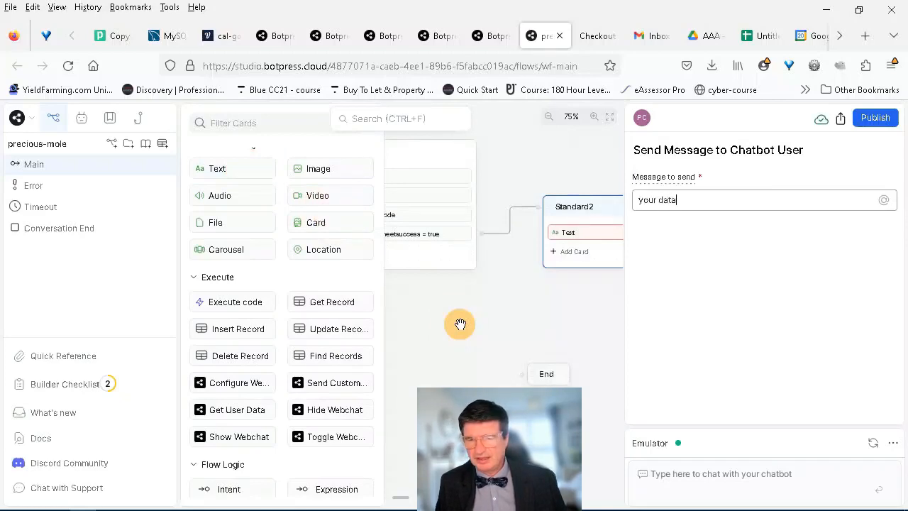
text( b)
key(BackSpace)
text(was sent)
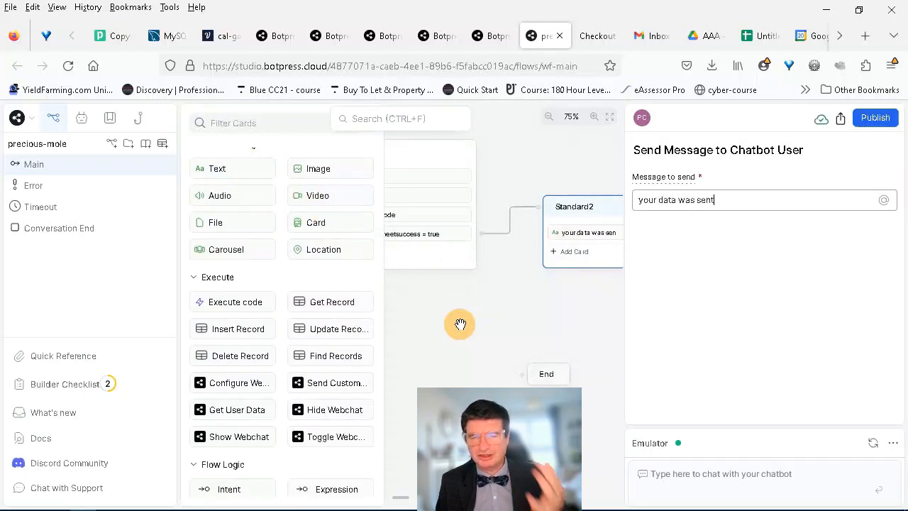
click(509, 324)
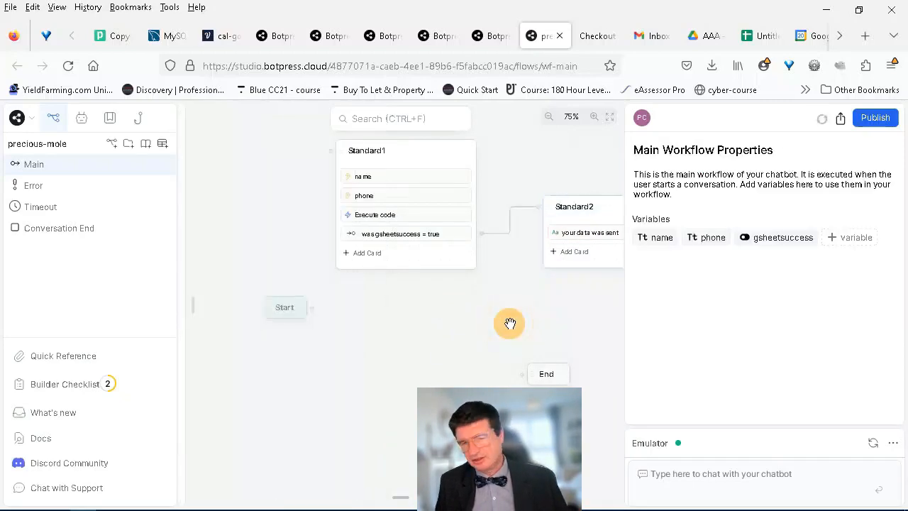
Step: Drag an Expression card into Standard1 as an 'always' transition with condition true
click(415, 264)
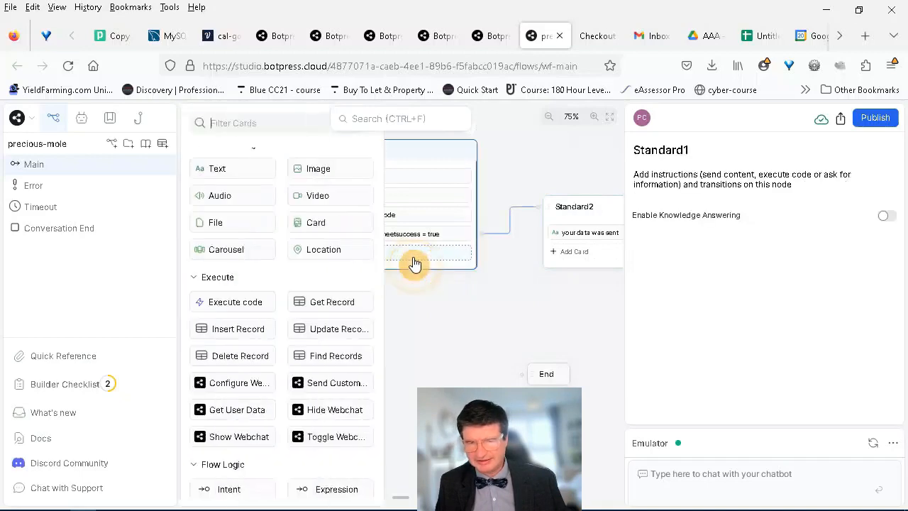
click(354, 497)
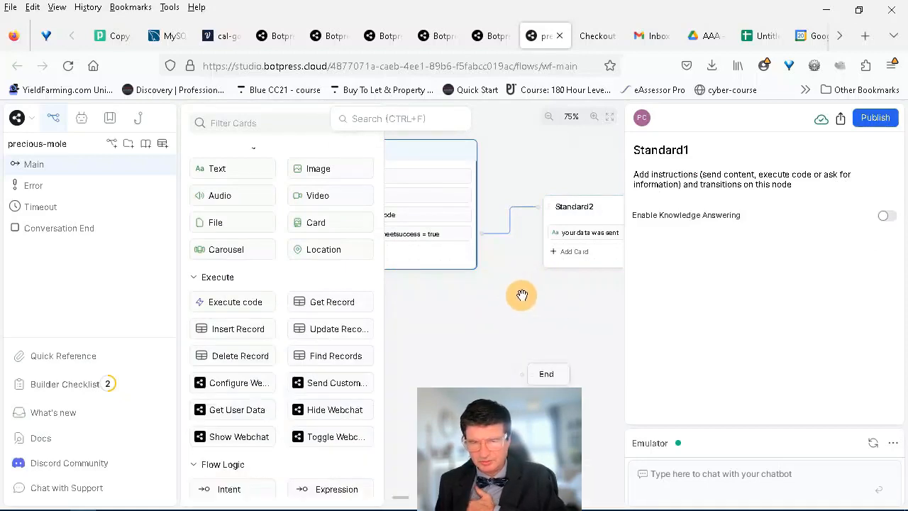
drag(527, 298, 532, 256)
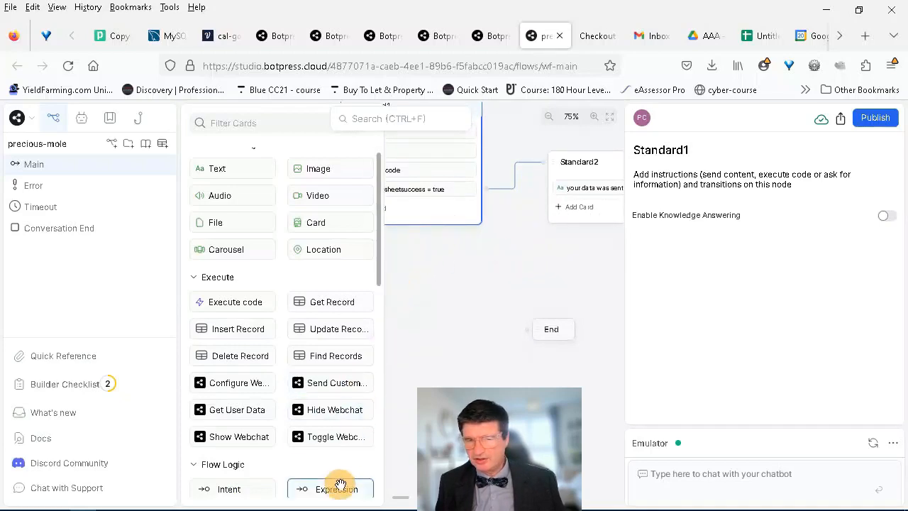
drag(335, 487, 446, 209)
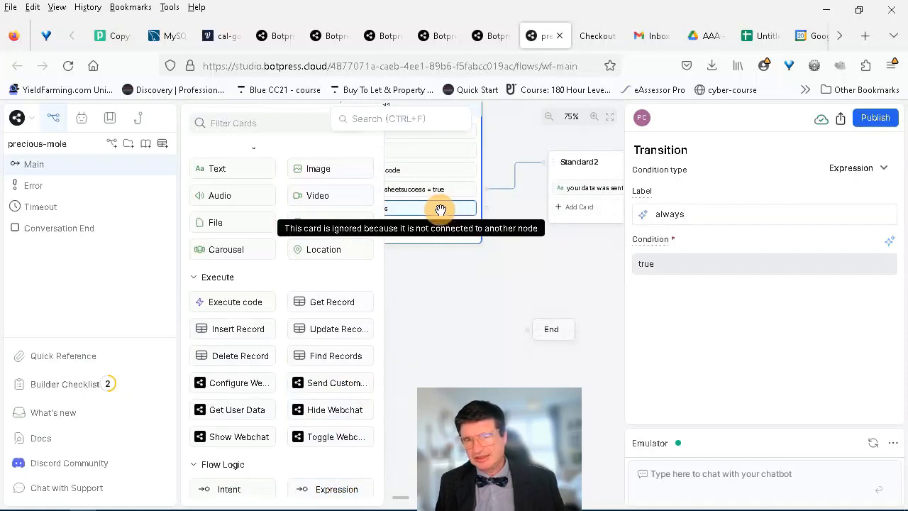
click(439, 231)
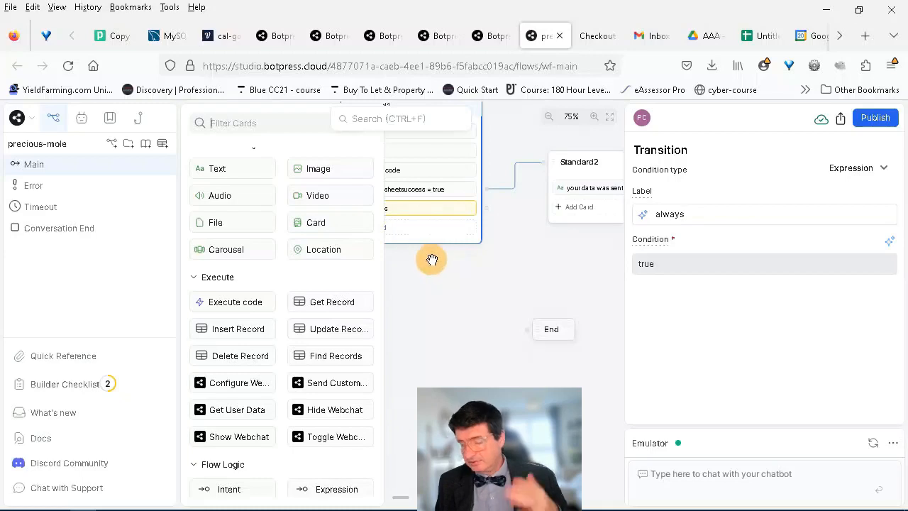
click(431, 258)
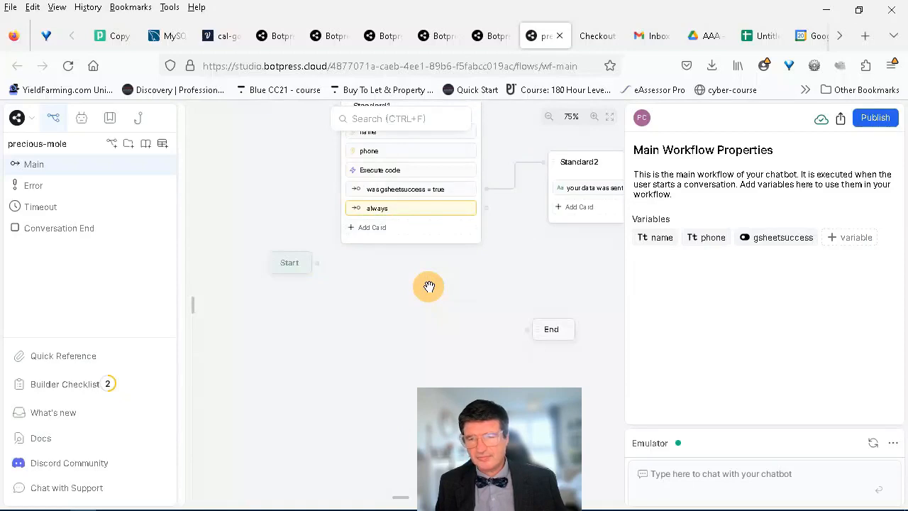
Step: Add an 'an error' text card to Standard1 and connect the Start node into Standard1
click(384, 233)
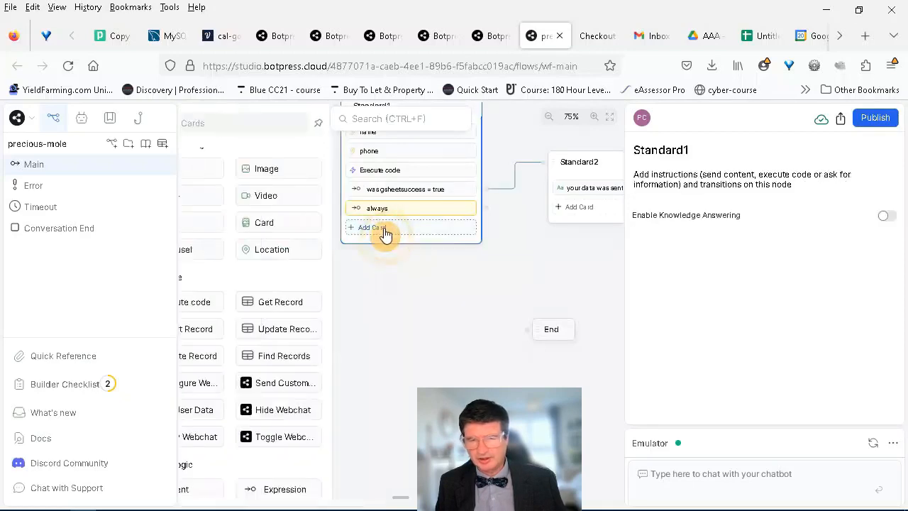
click(246, 172)
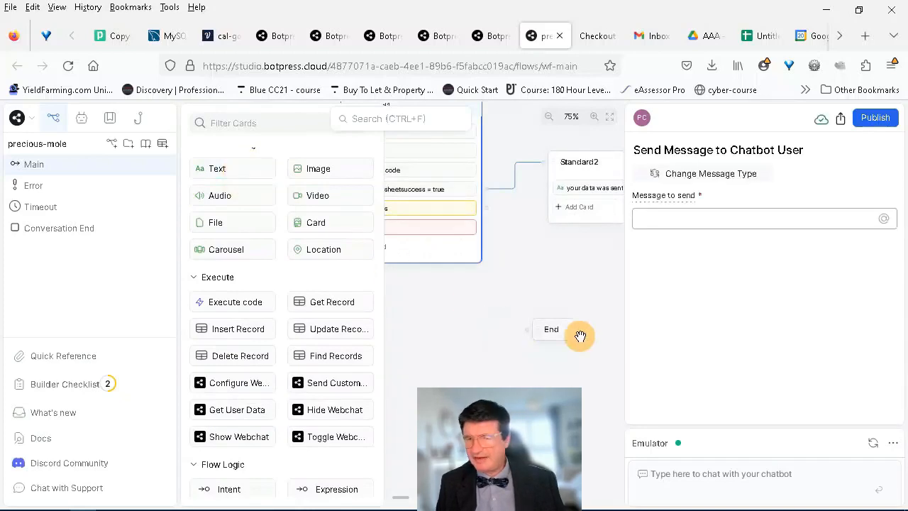
text(an)
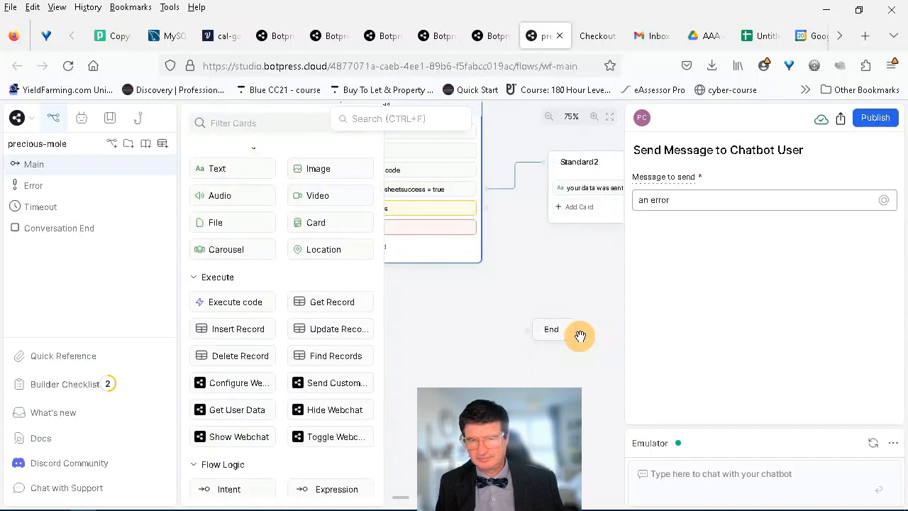
text( error)
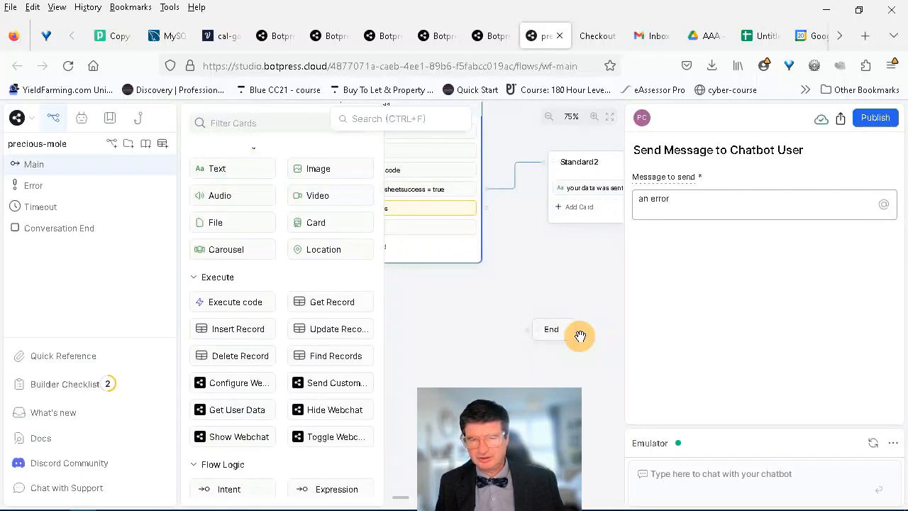
click(545, 292)
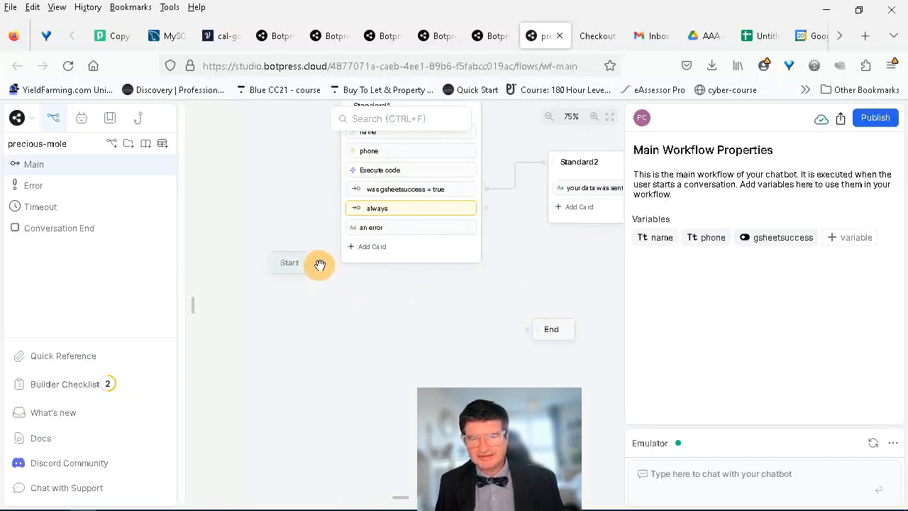
drag(317, 264, 342, 229)
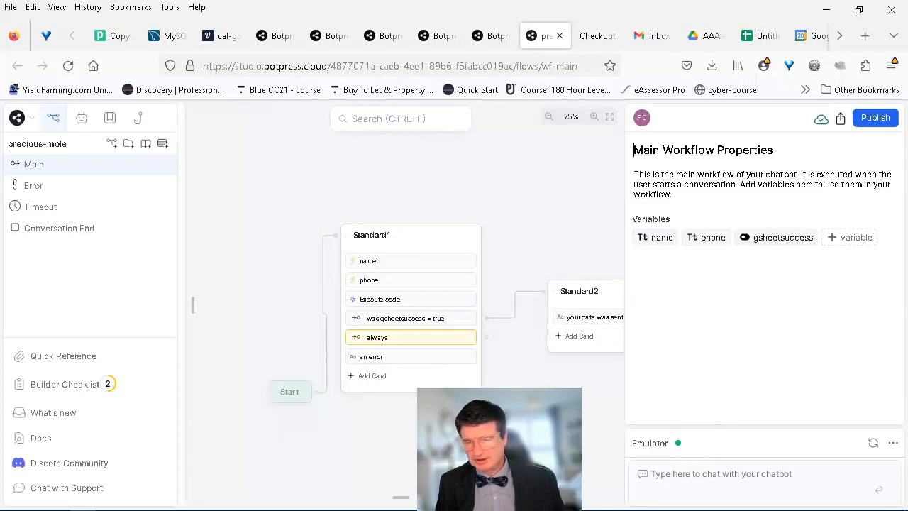
Step: Replace the 'your webhook here' placeholder in the Execute code axios.post call with the Google Apps Script URL
mouse_move(319, 500)
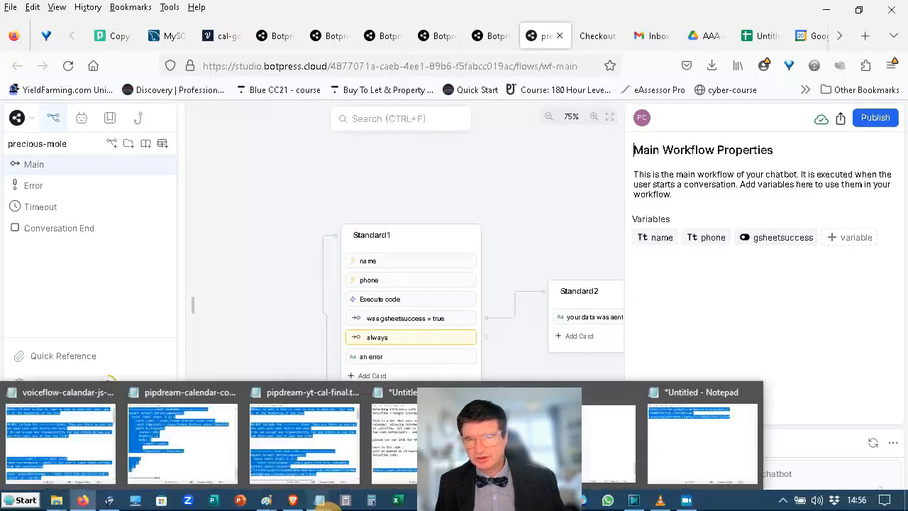
click(684, 451)
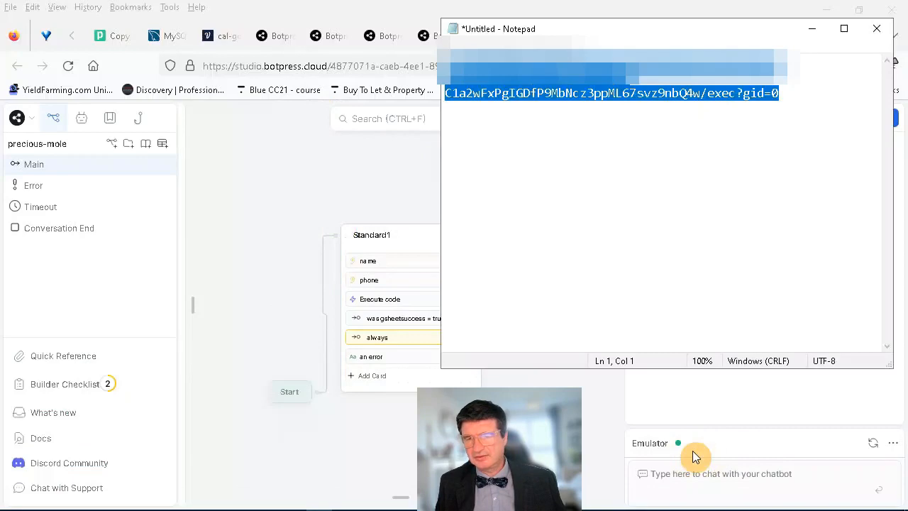
click(394, 300)
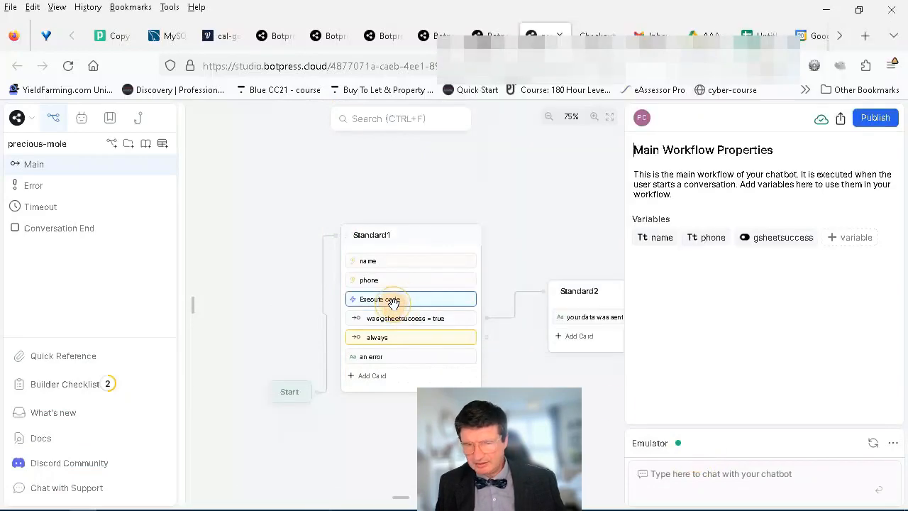
click(700, 291)
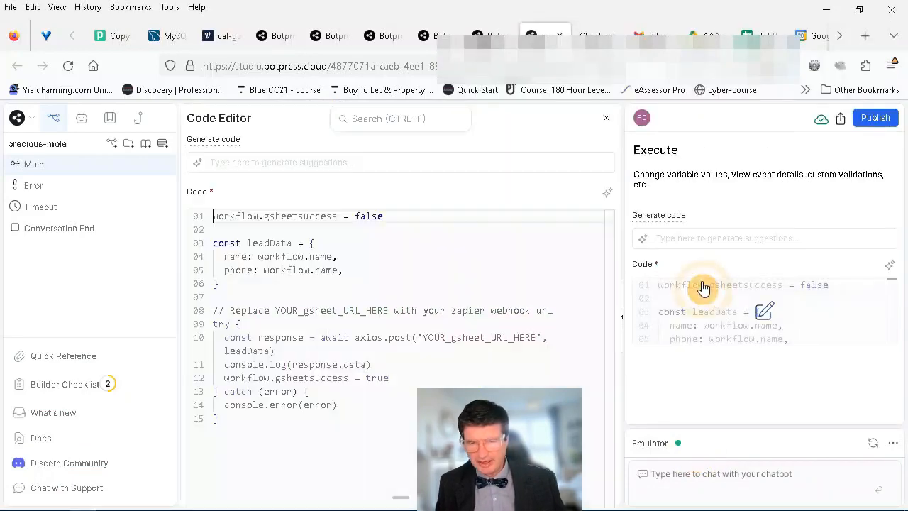
click(533, 337)
drag(536, 337, 423, 336)
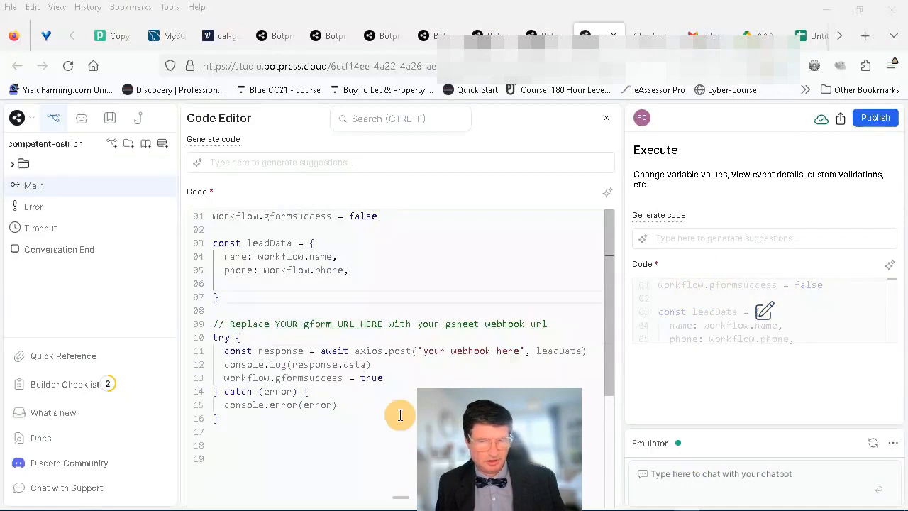
drag(519, 353, 424, 350)
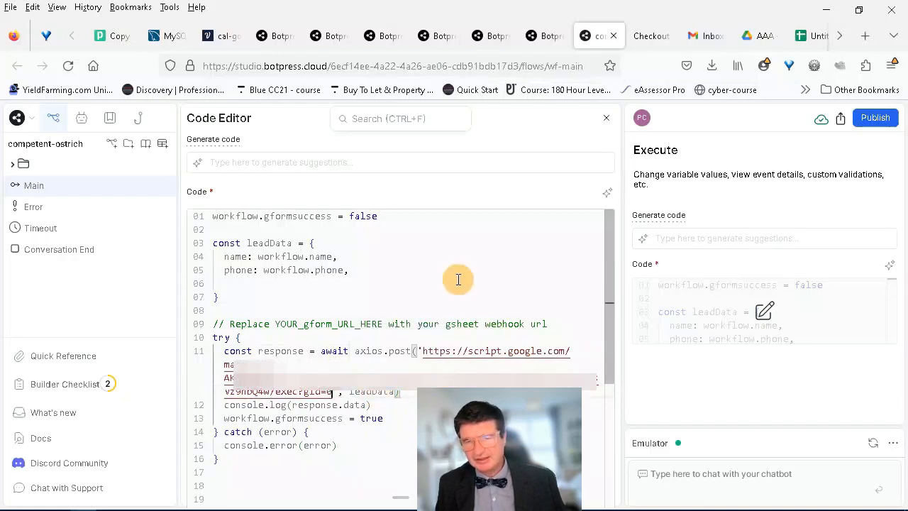
key(Escape)
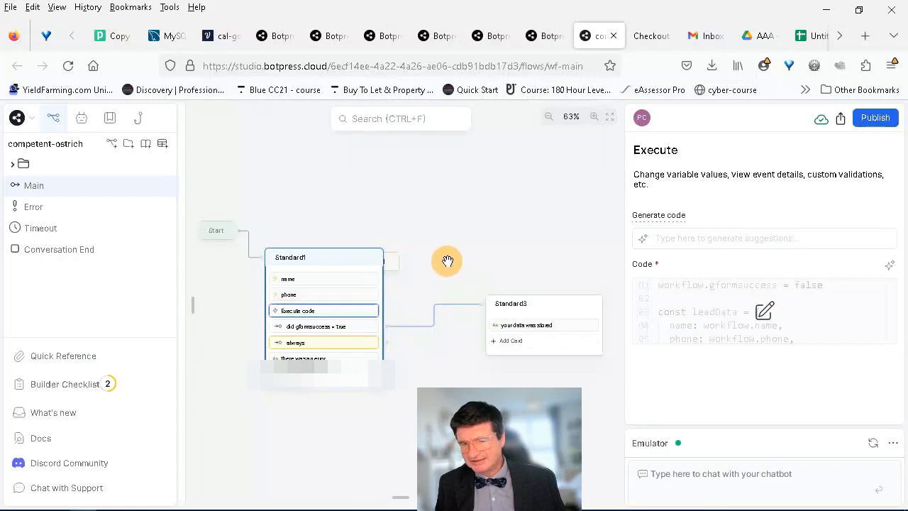
Step: In the Emulator, send 'hi', a test name and a phone number until the bot replies 'your data was stored'
click(682, 473)
text(hi)
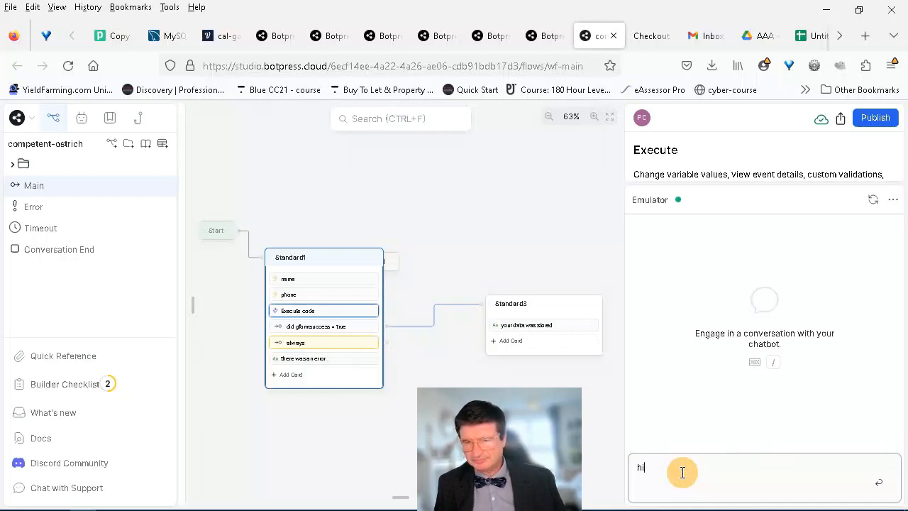
click(459, 248)
click(705, 473)
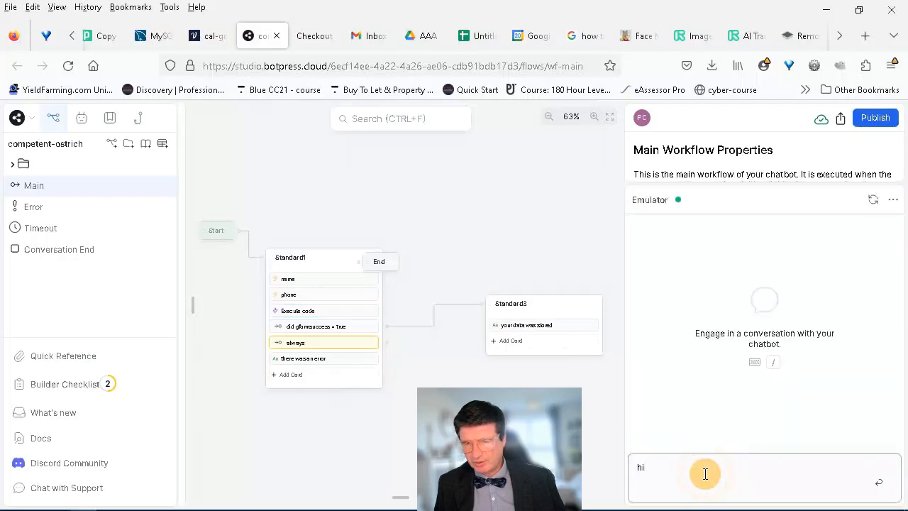
key(Return)
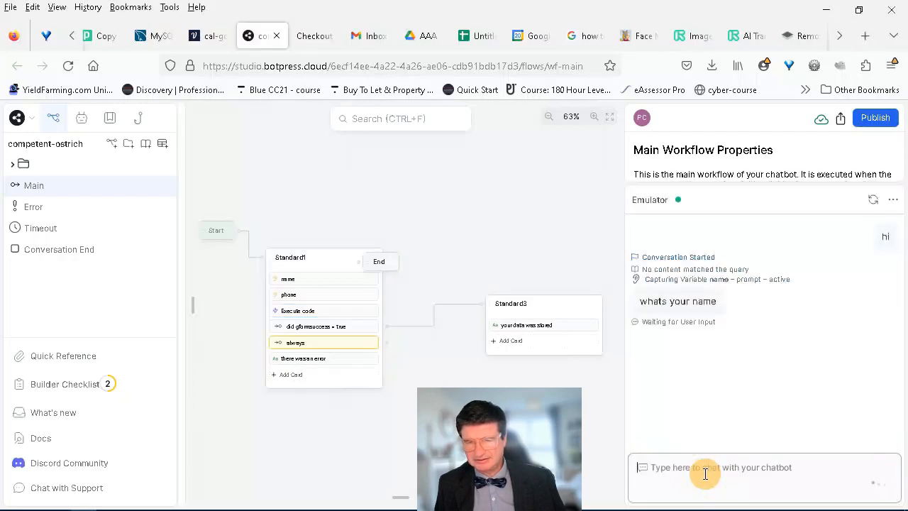
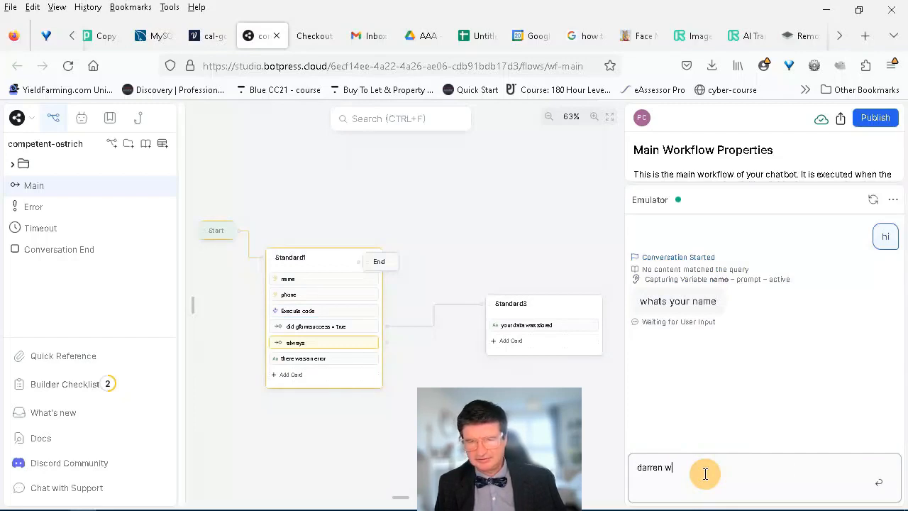
key(Return)
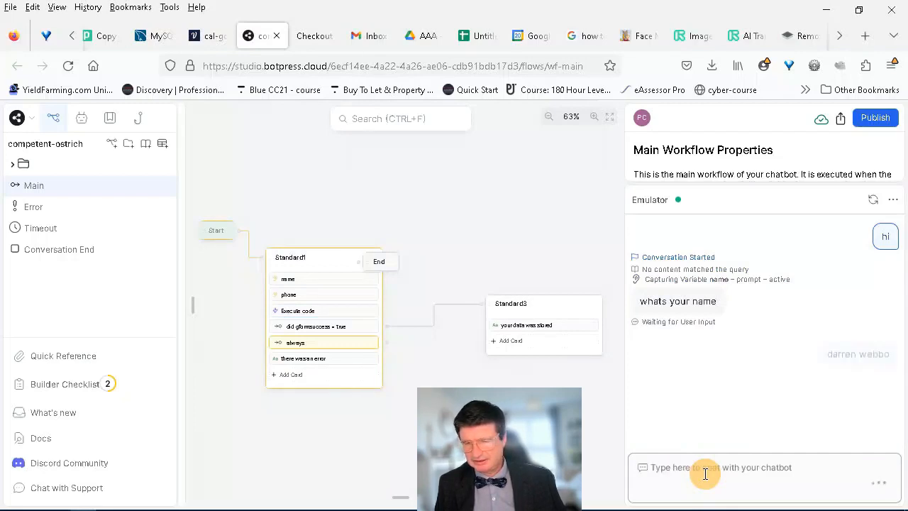
text(7)
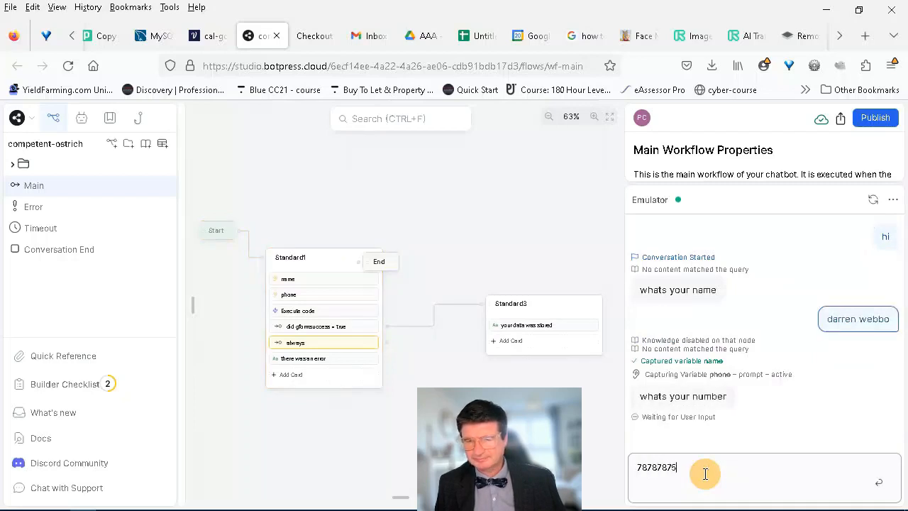
text(8787875)
key(Return)
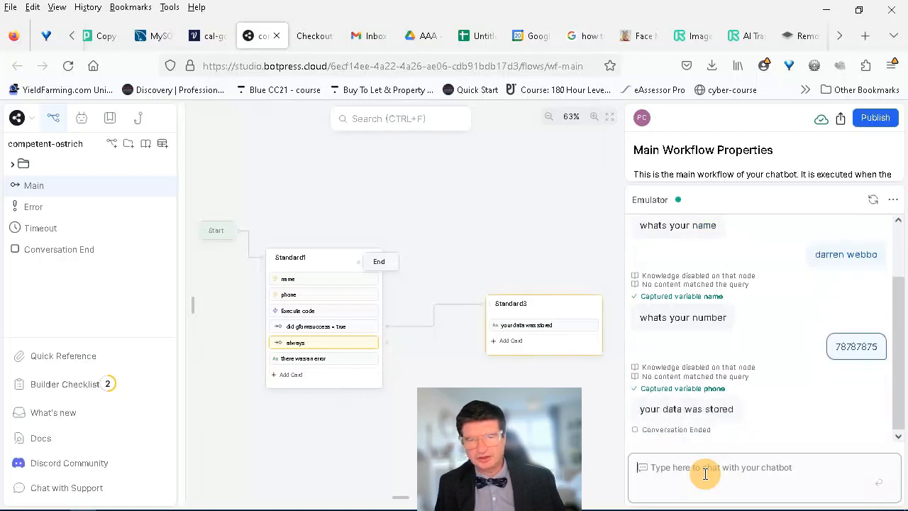
click(514, 176)
Step: Switch to the 'Untitled spreadsheet' tab to confirm the test name and phone in row 2
click(480, 36)
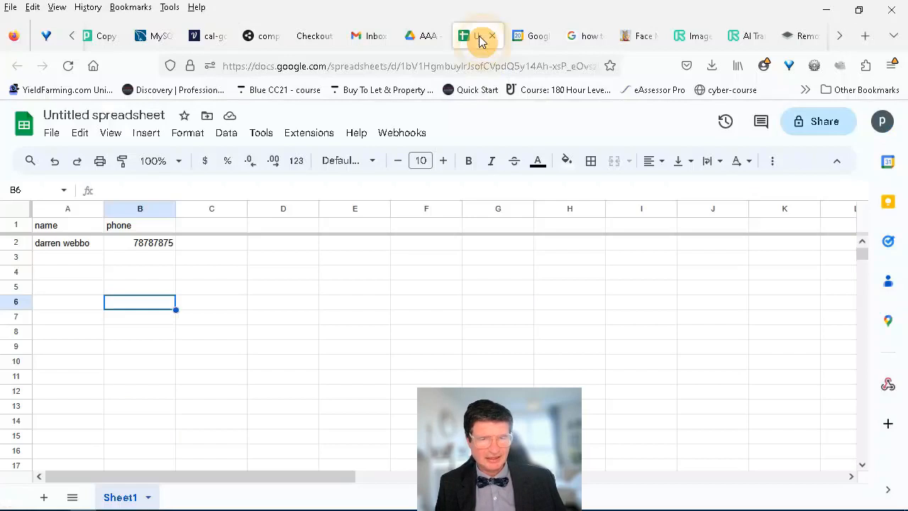